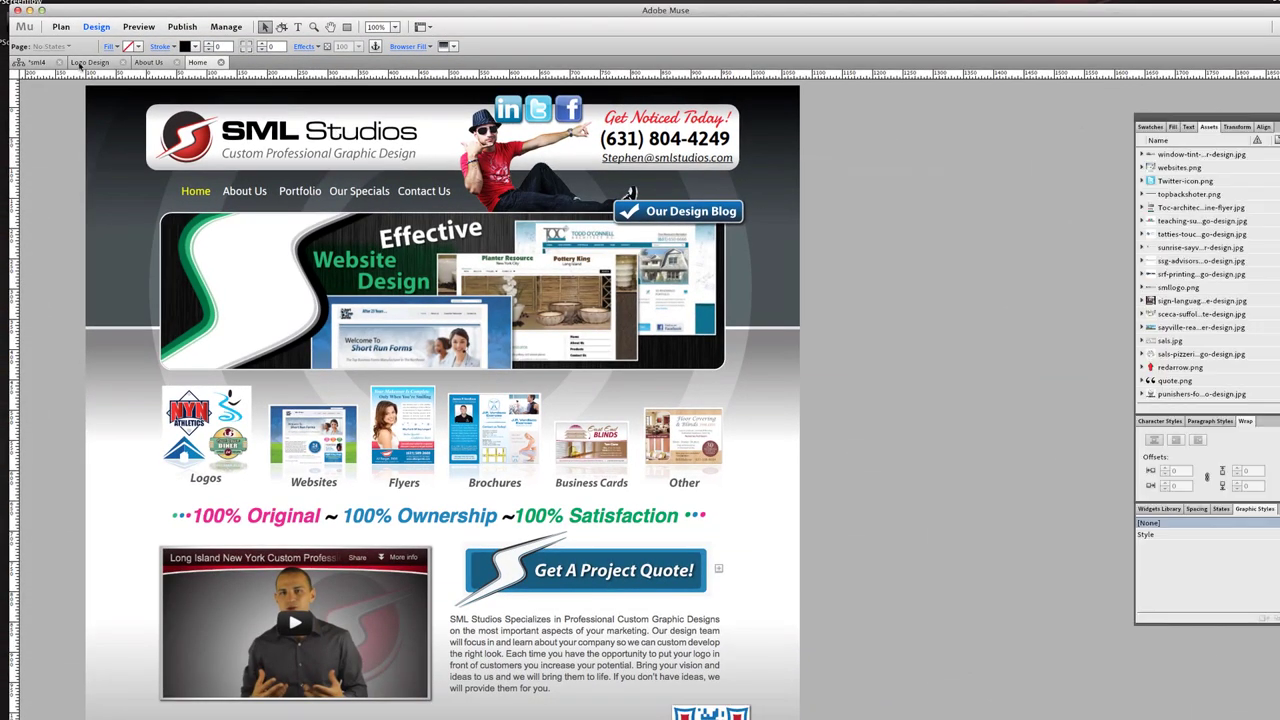
Step: Switch to Plan view to show the A-Master, Bmaster and A-Master copy masters
{"action": "left_click", "coordinate": [36, 62]}
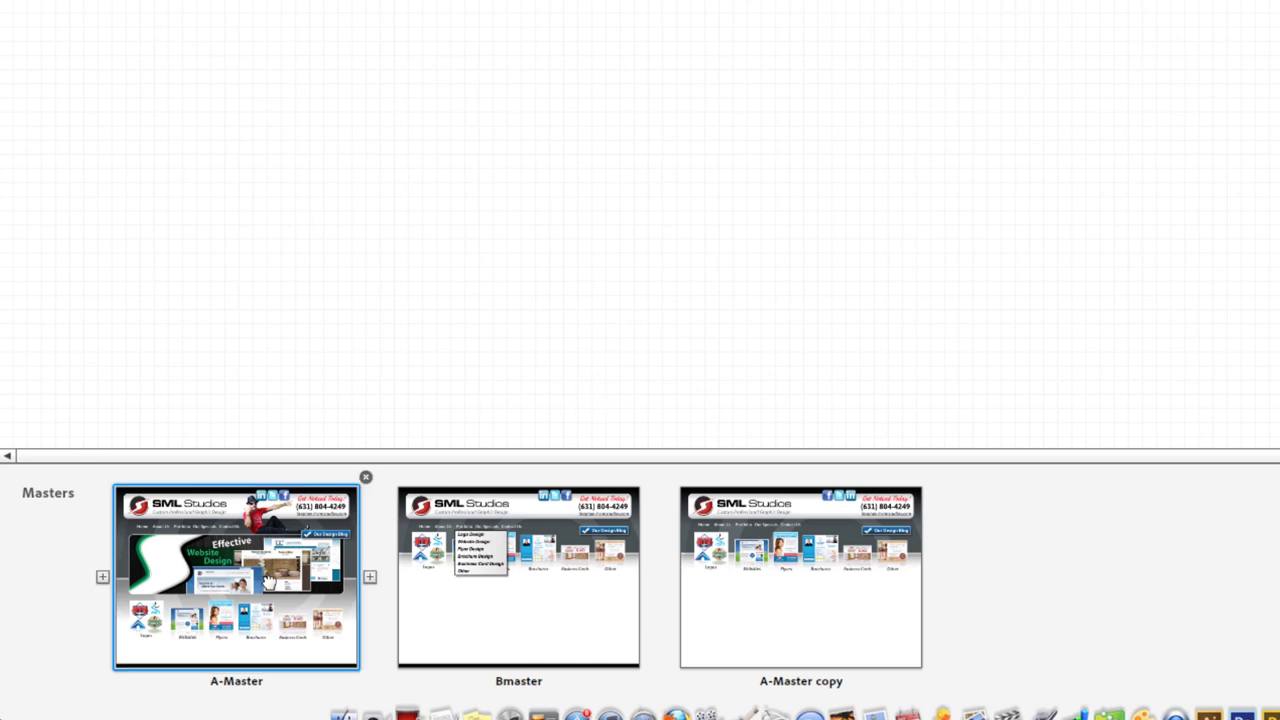
Step: Open A-Master and delete the man-in-red-shirt picture from its header
{"action": "double_click", "coordinate": [236, 577]}
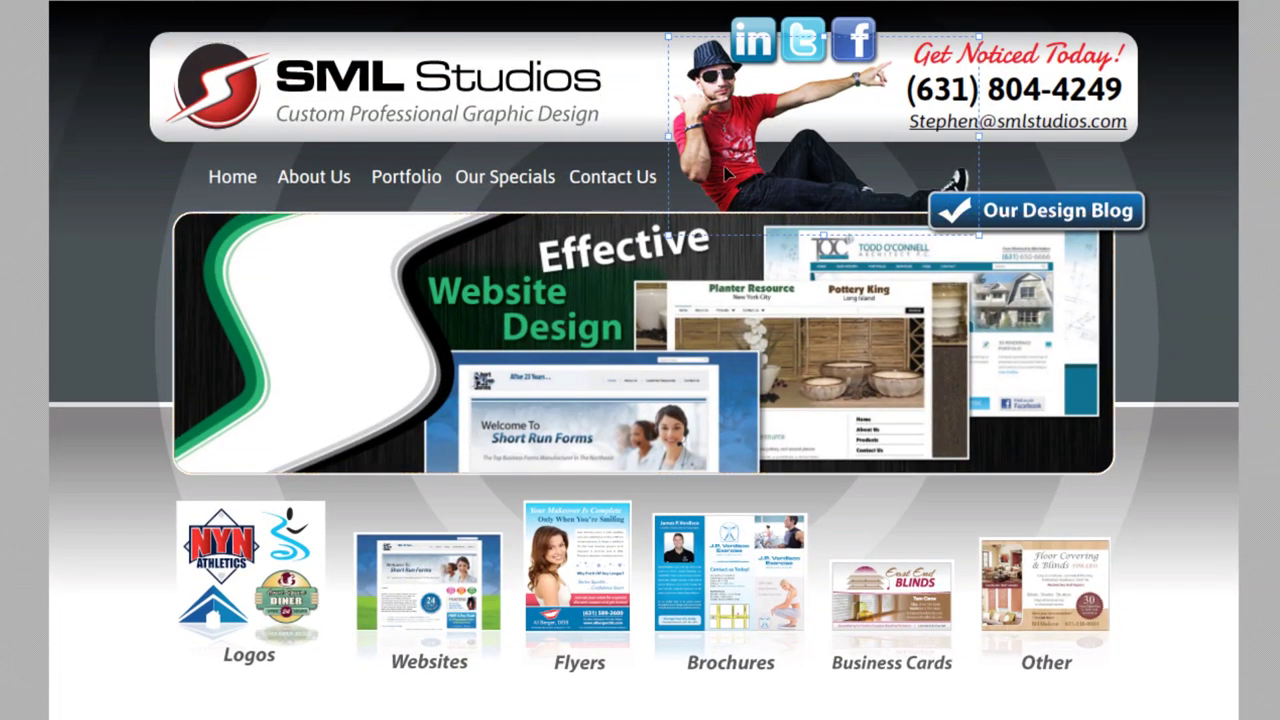
{"action": "left_click", "coordinate": [726, 138]}
{"action": "key", "text": "Delete"}
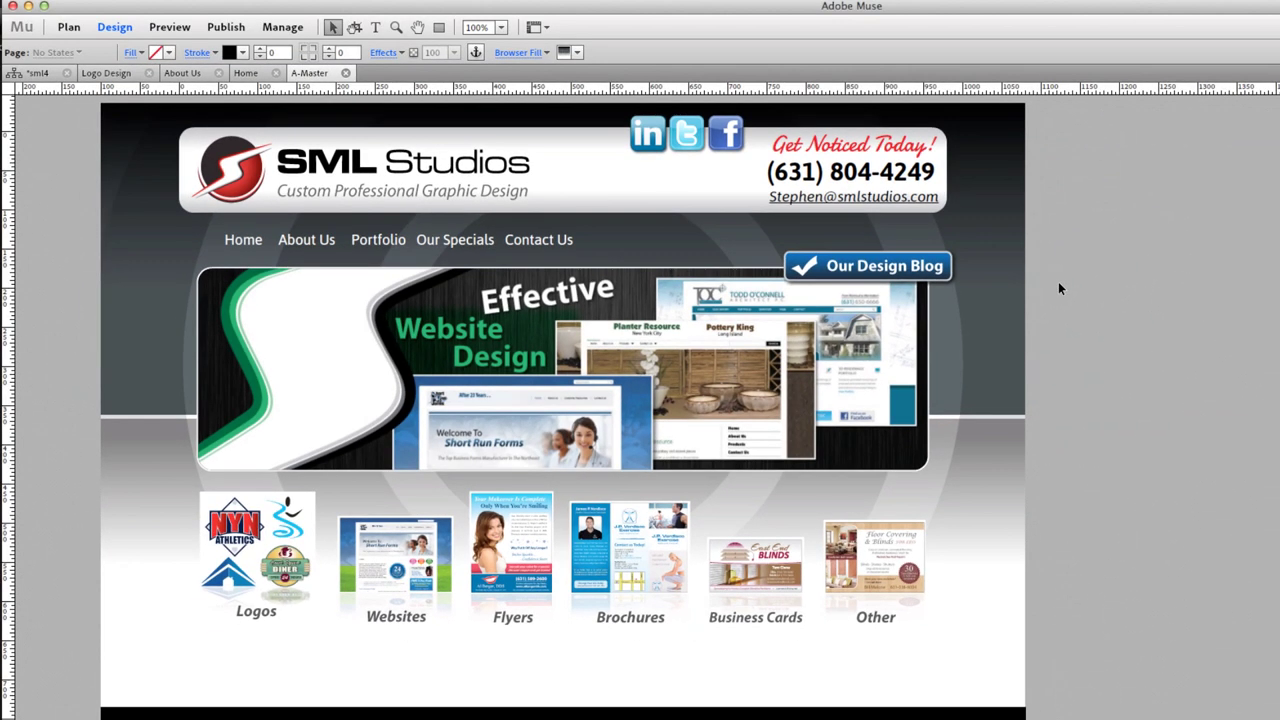
Step: Place stephen-small.psd from the Stephen Photo folder using File > Place (Cmd+D)
{"action": "key", "text": "super+d"}
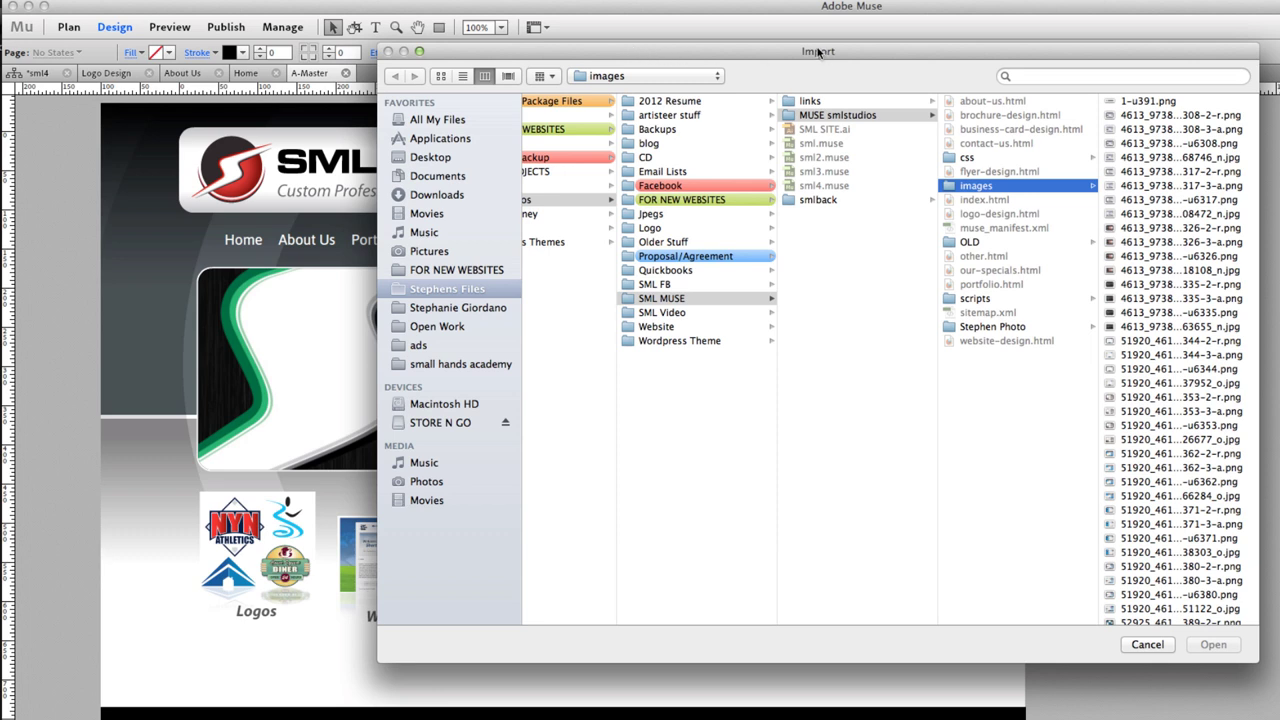
{"action": "left_click_drag", "start_coordinate": [822, 54], "coordinate": [776, 53]}
{"action": "left_click", "coordinate": [936, 326]}
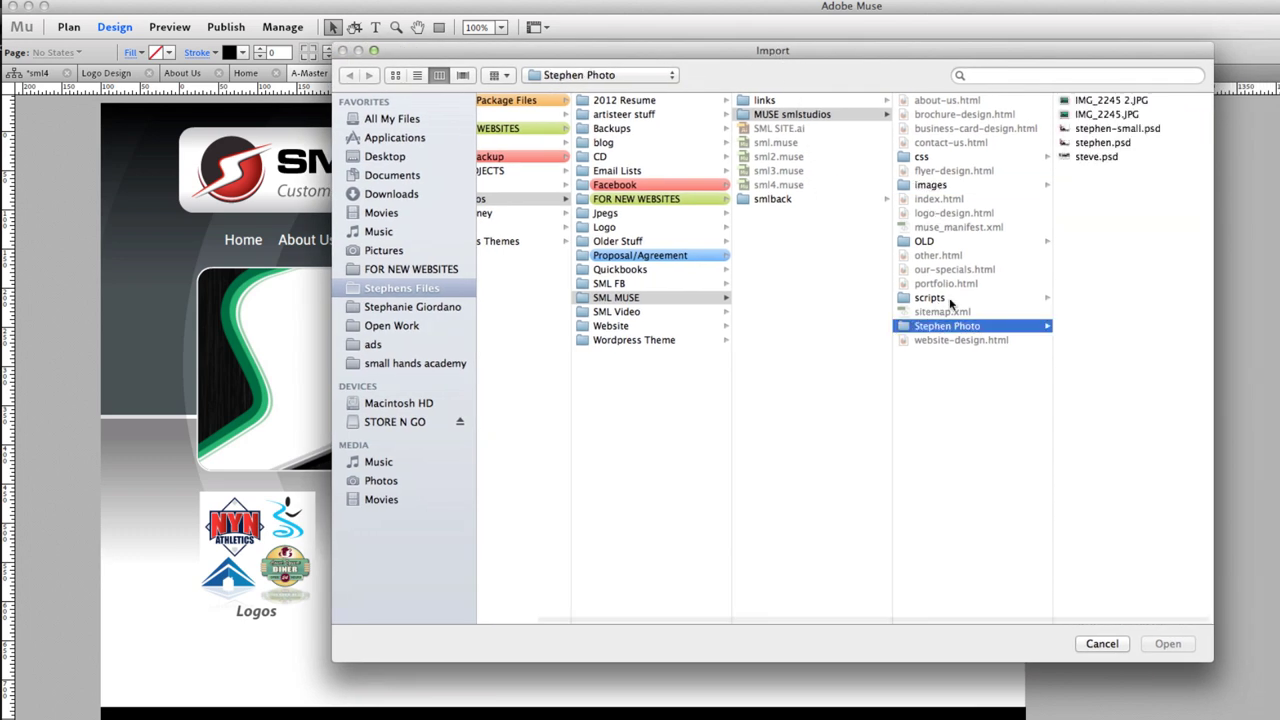
{"action": "left_click", "coordinate": [1107, 130]}
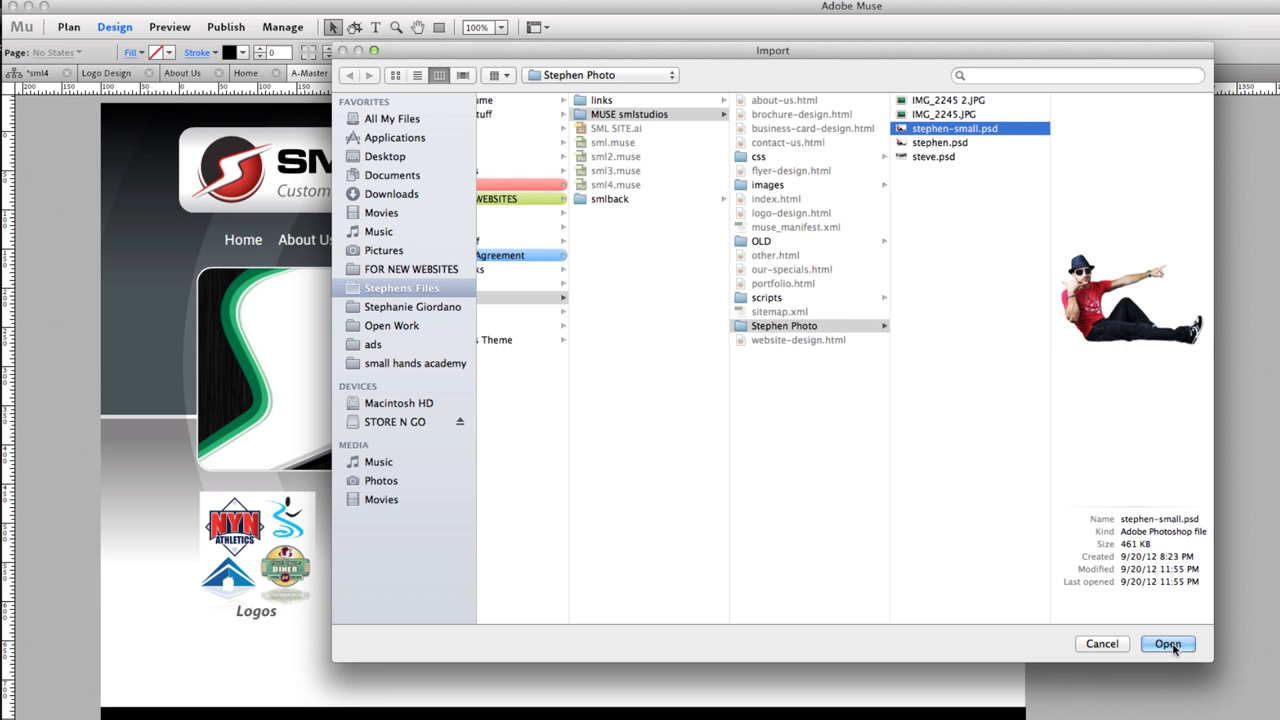
{"action": "left_click", "coordinate": [1170, 645]}
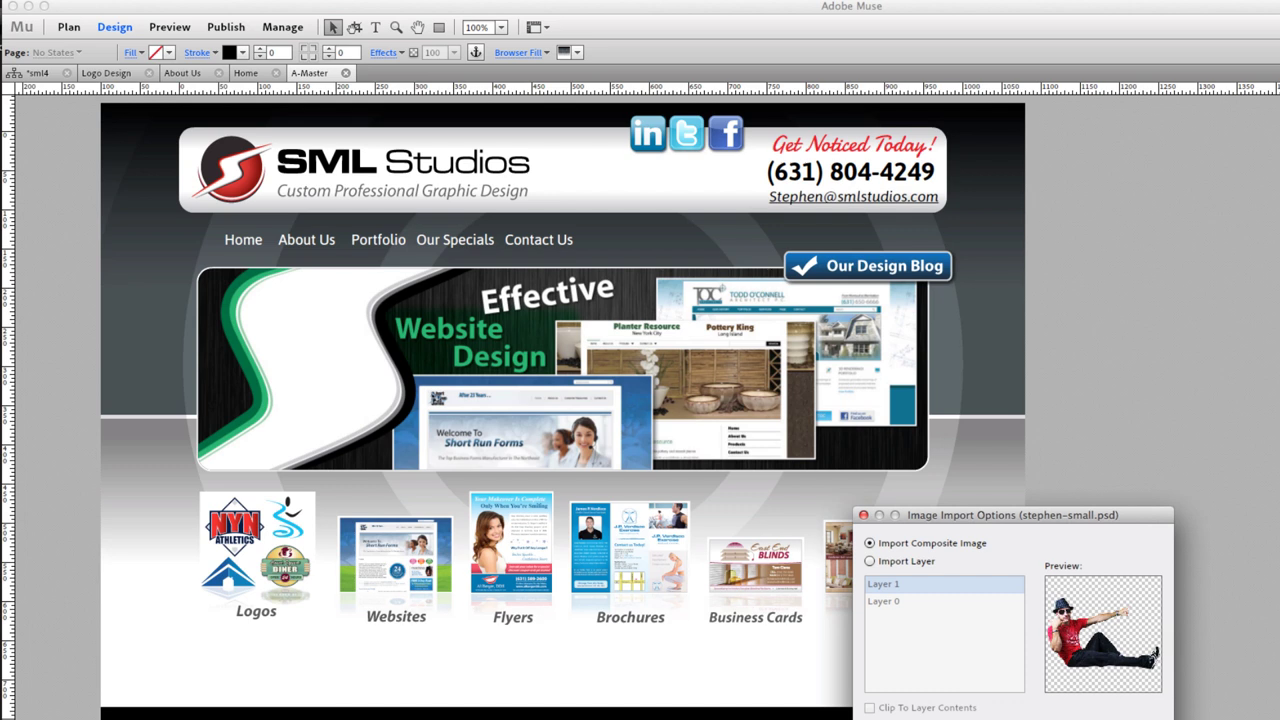
Step: Place stephen-small.psd in the A-Master header beside the social icons, scaled to about 84%
{"action": "key", "text": "Return"}
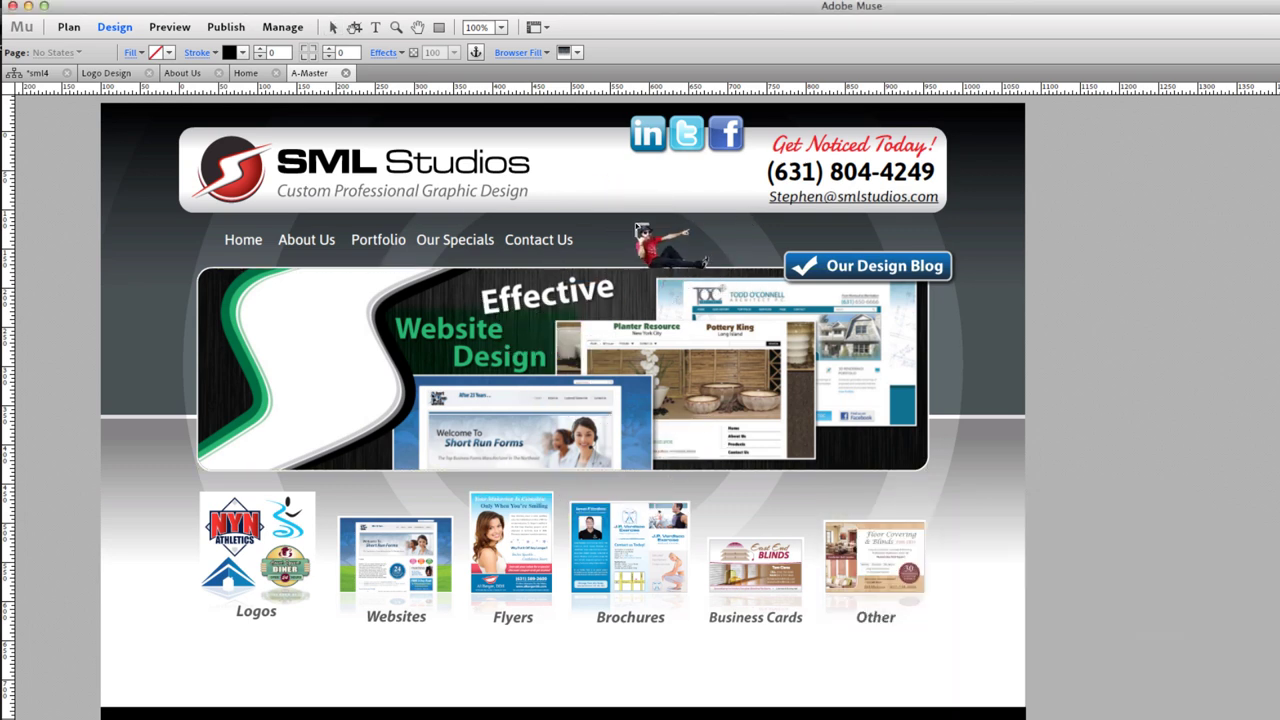
{"action": "left_click", "coordinate": [565, 183]}
{"action": "left_click_drag", "start_coordinate": [612, 270], "coordinate": [586, 220]}
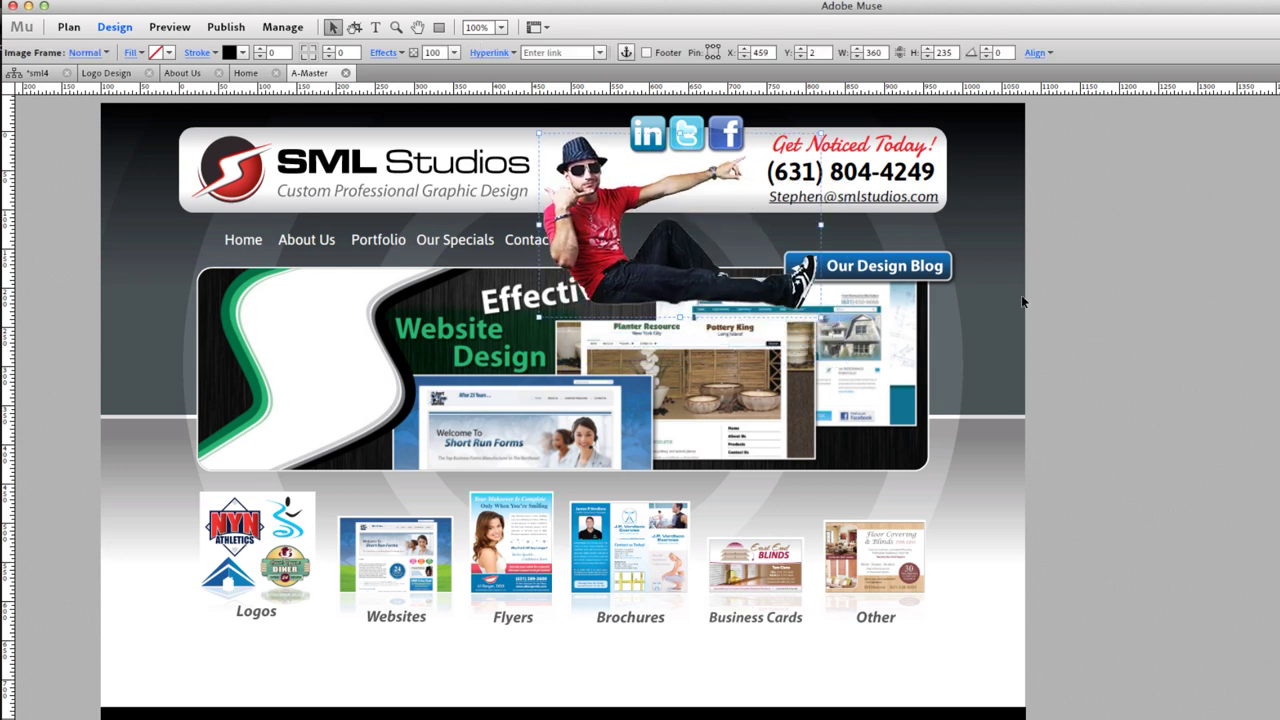
{"action": "left_click_drag", "start_coordinate": [659, 264], "coordinate": [684, 220]}
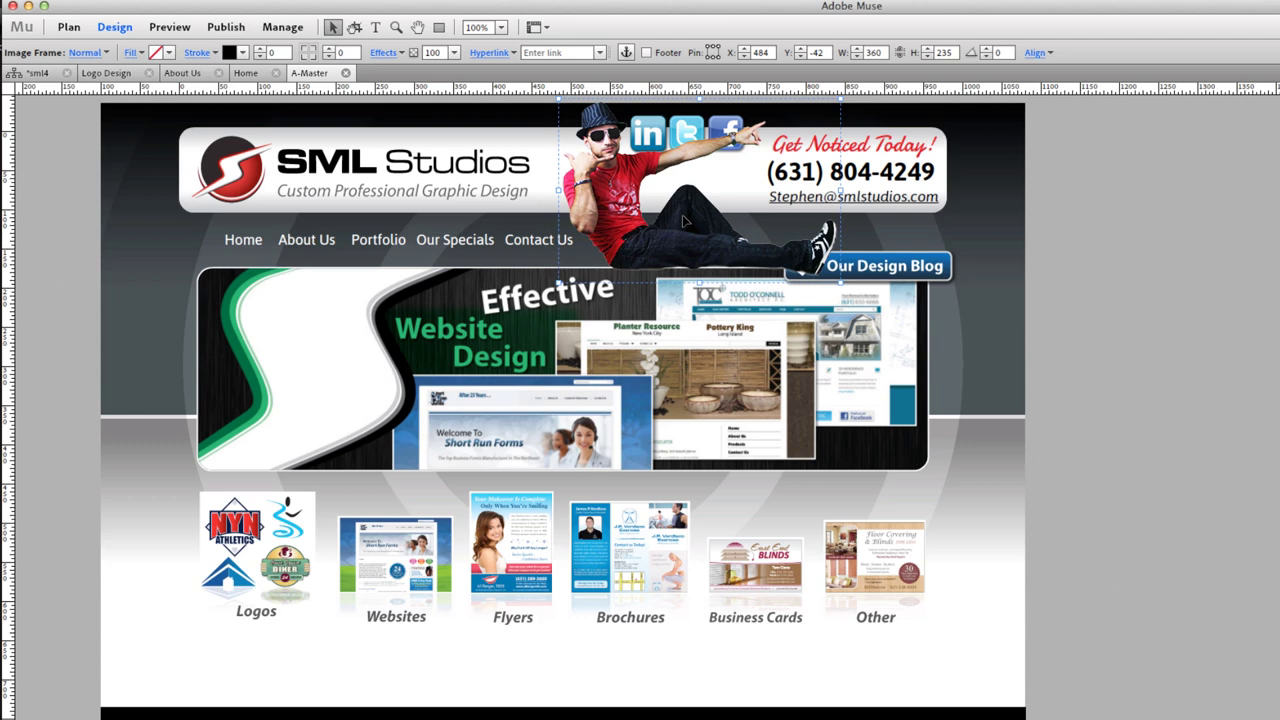
{"action": "left_click_drag", "start_coordinate": [766, 243], "coordinate": [248, 649]}
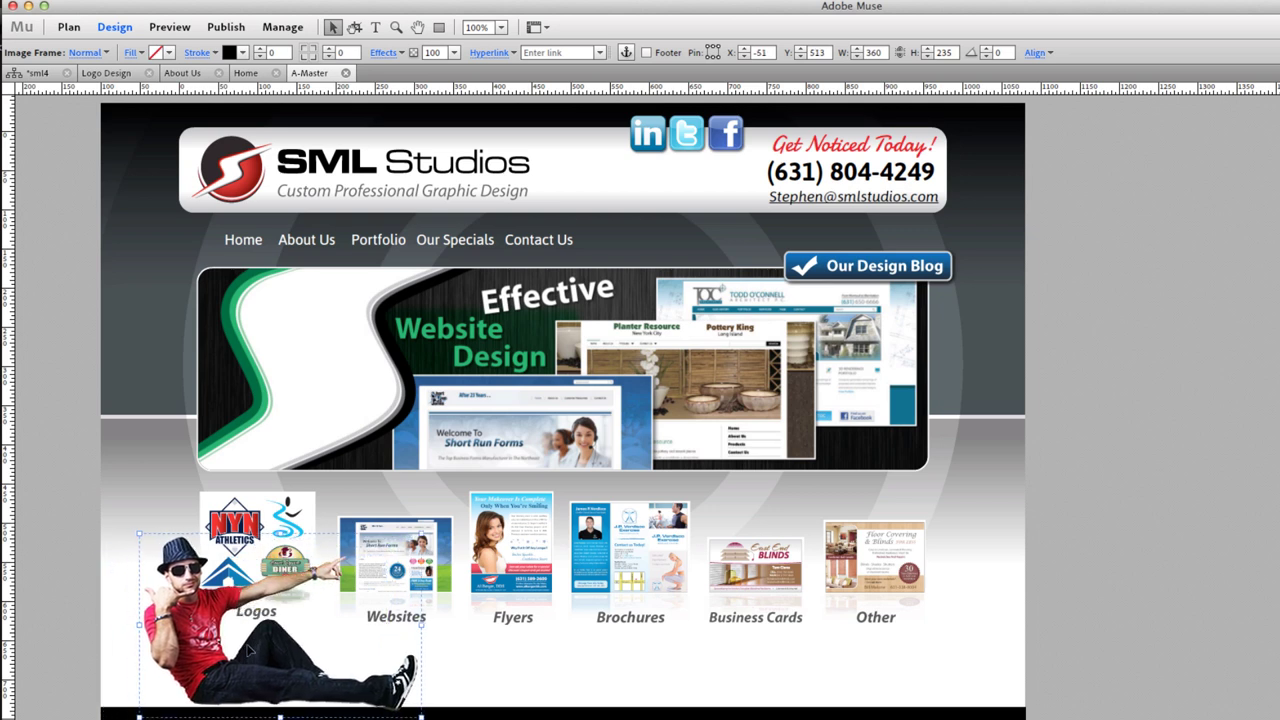
{"action": "left_click_drag", "start_coordinate": [248, 649], "coordinate": [673, 239]}
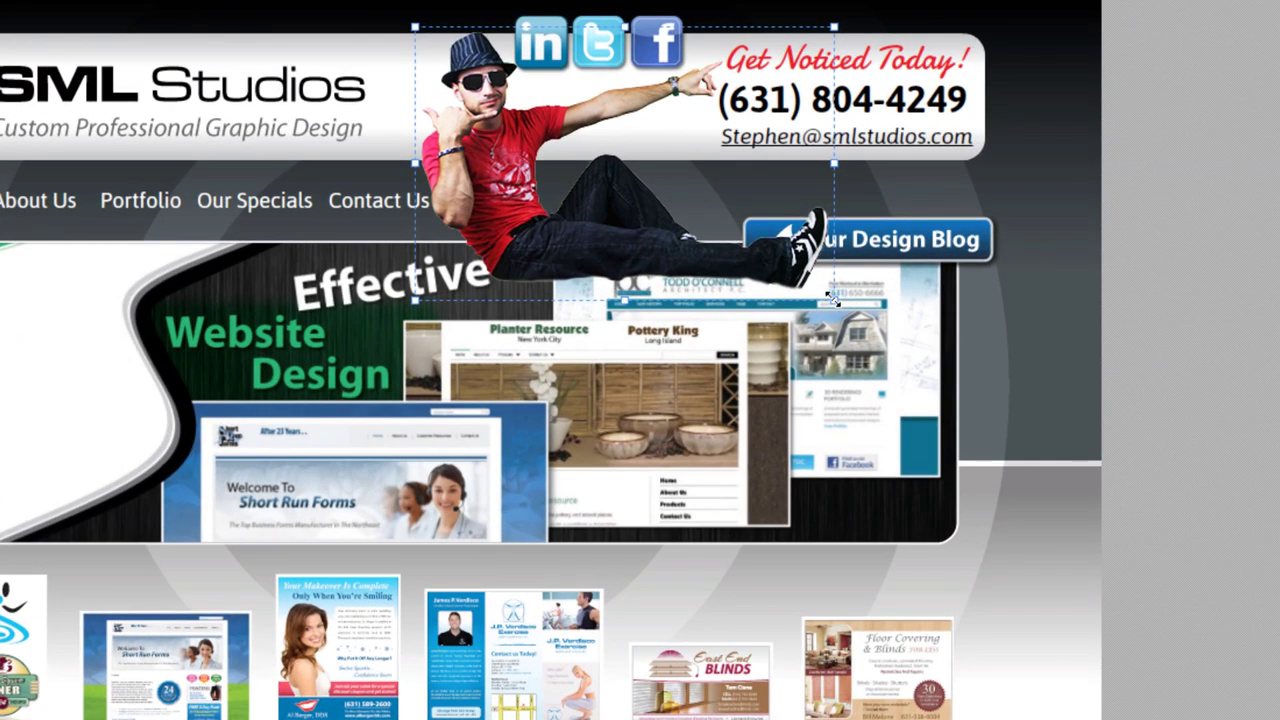
{"action": "left_click_drag", "start_coordinate": [832, 298], "coordinate": [745, 256]}
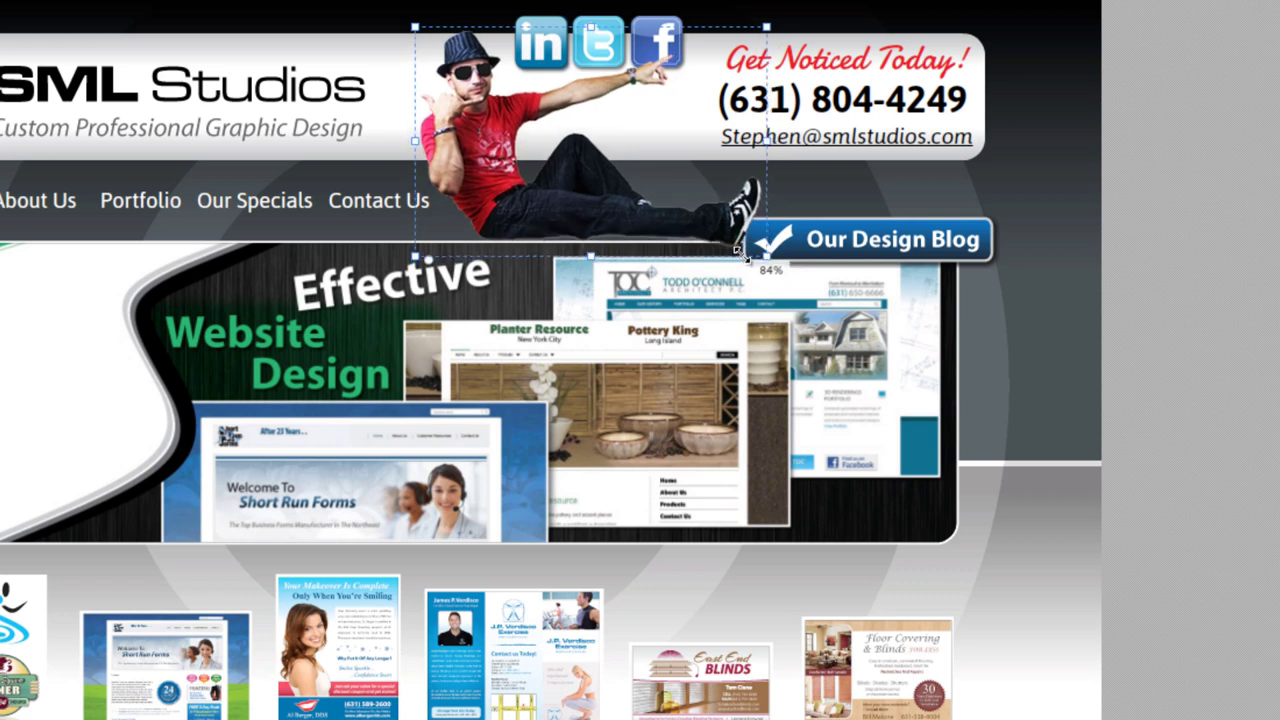
{"action": "left_click_drag", "start_coordinate": [670, 195], "coordinate": [697, 197]}
Step: Send the man photo backward two layers with Arrange > Send Backward
{"action": "right_click", "coordinate": [628, 195]}
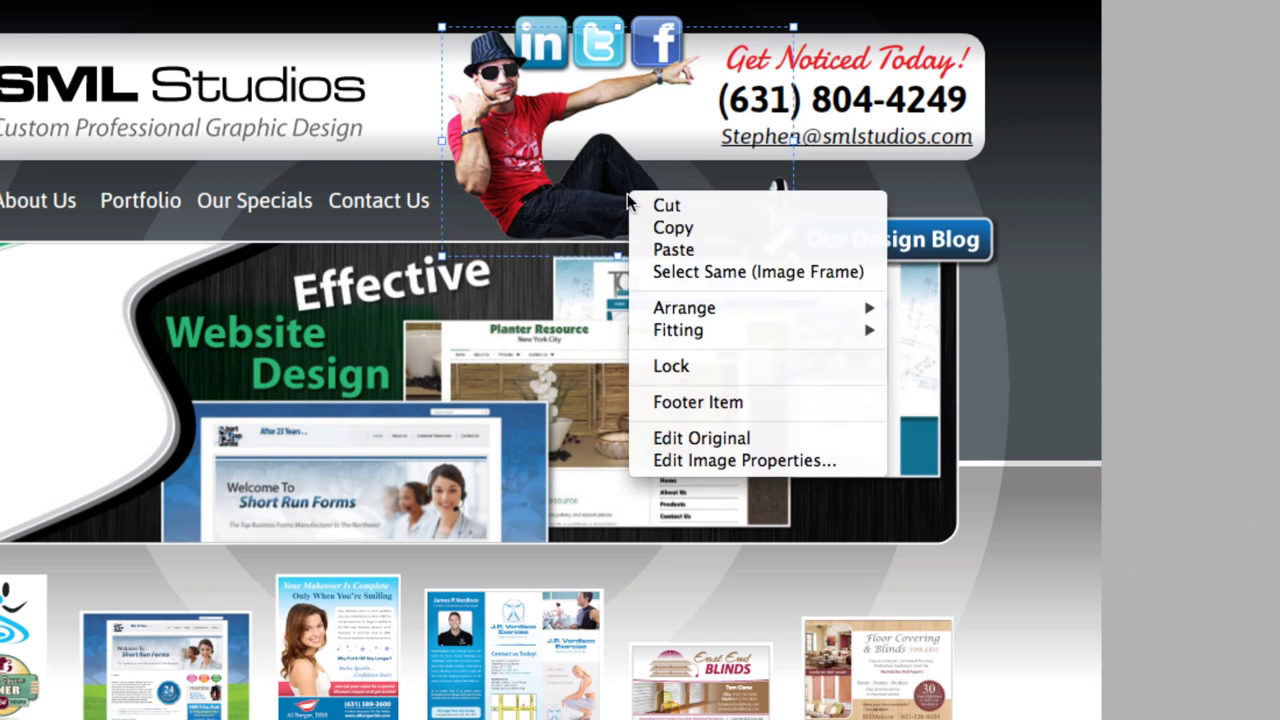
{"action": "mouse_move", "coordinate": [760, 312]}
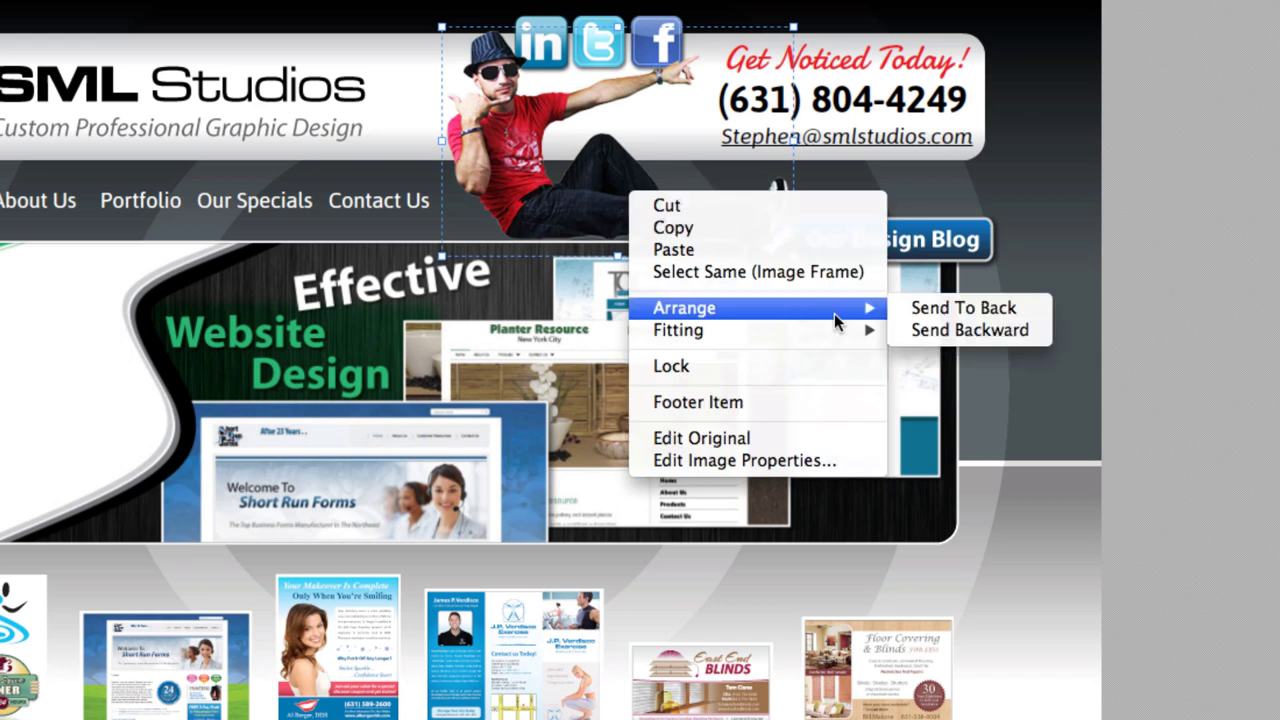
{"action": "left_click", "coordinate": [947, 331]}
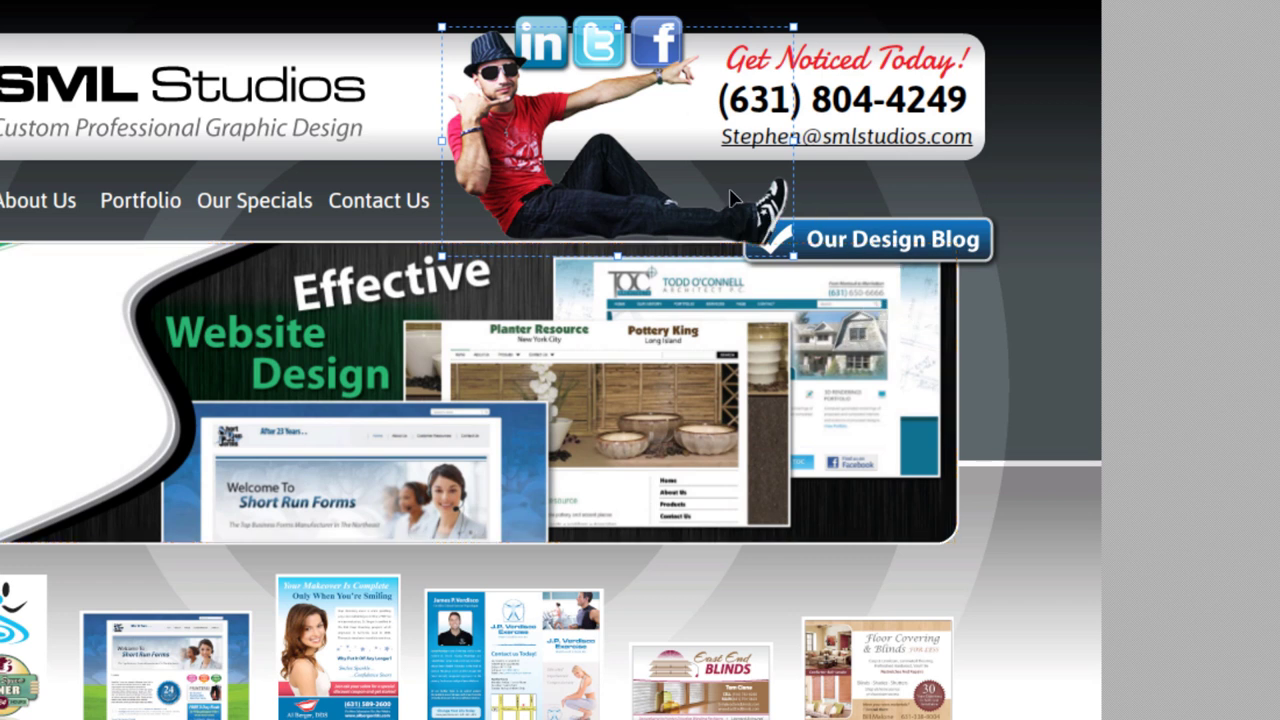
{"action": "right_click", "coordinate": [677, 208]}
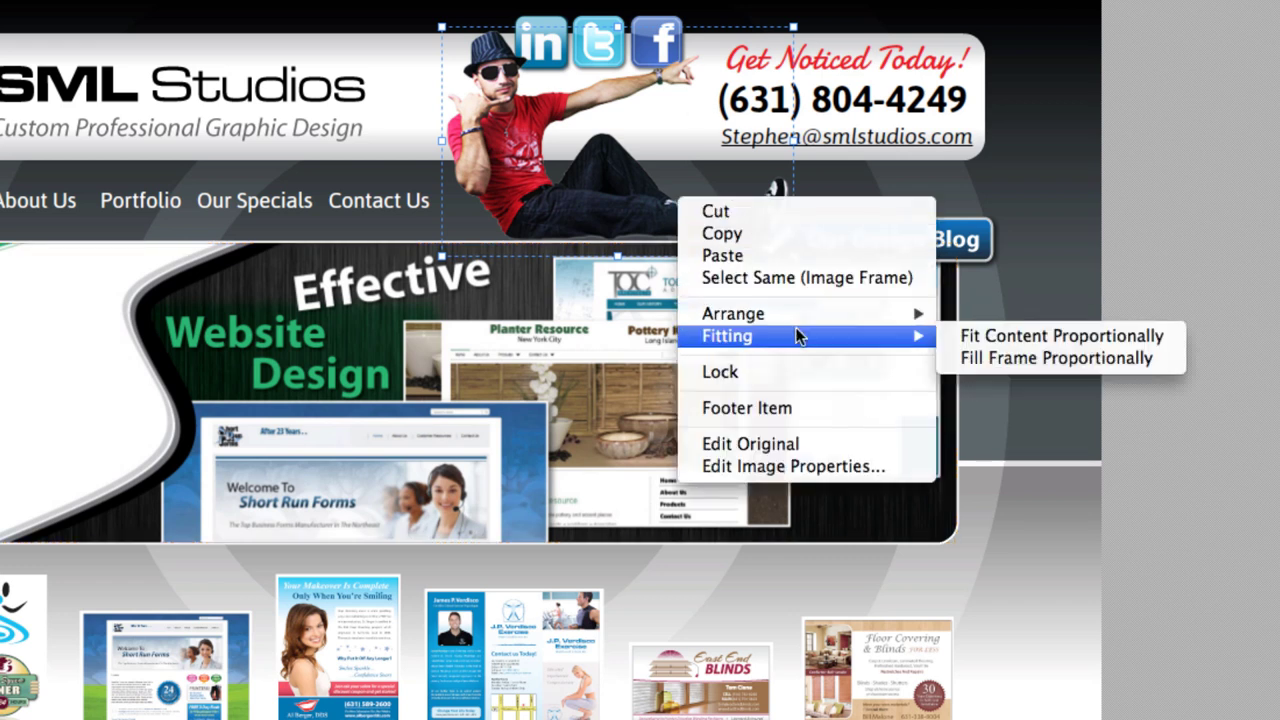
{"action": "mouse_move", "coordinate": [820, 313]}
{"action": "left_click", "coordinate": [990, 336]}
Step: Send the photo back once more, then Send To Back behind the header panel
{"action": "right_click", "coordinate": [643, 222]}
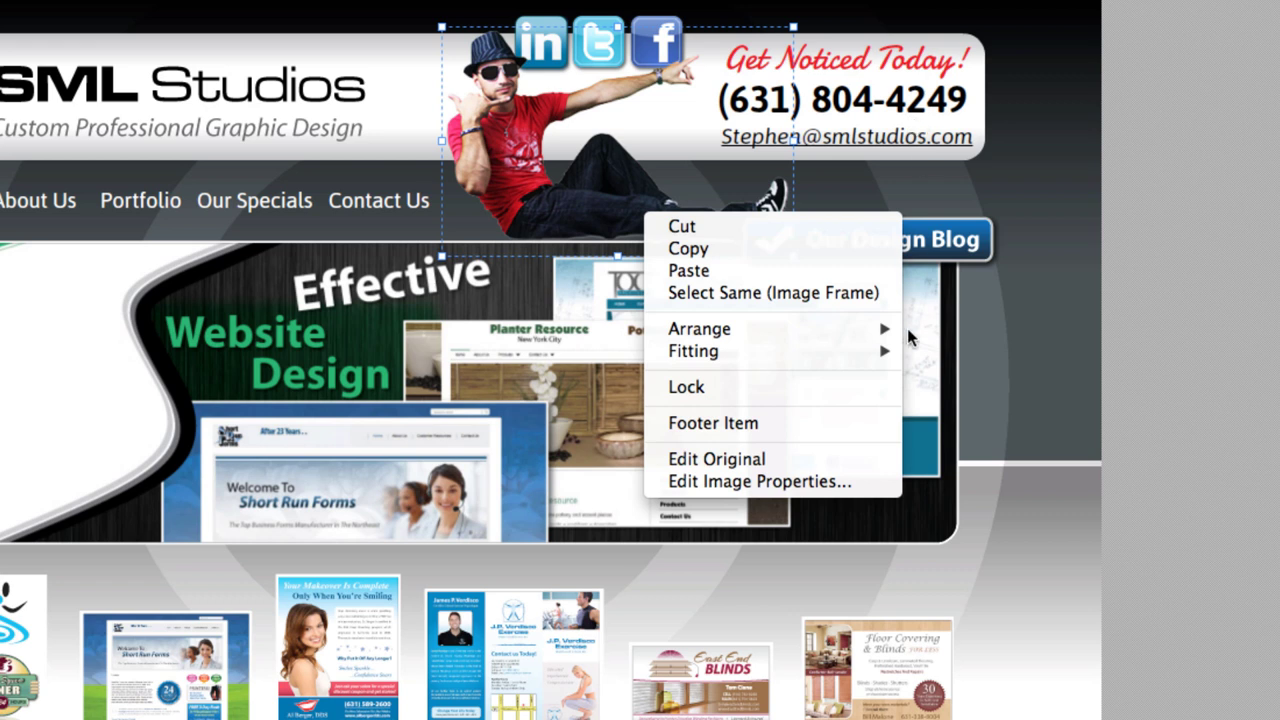
{"action": "mouse_move", "coordinate": [849, 327]}
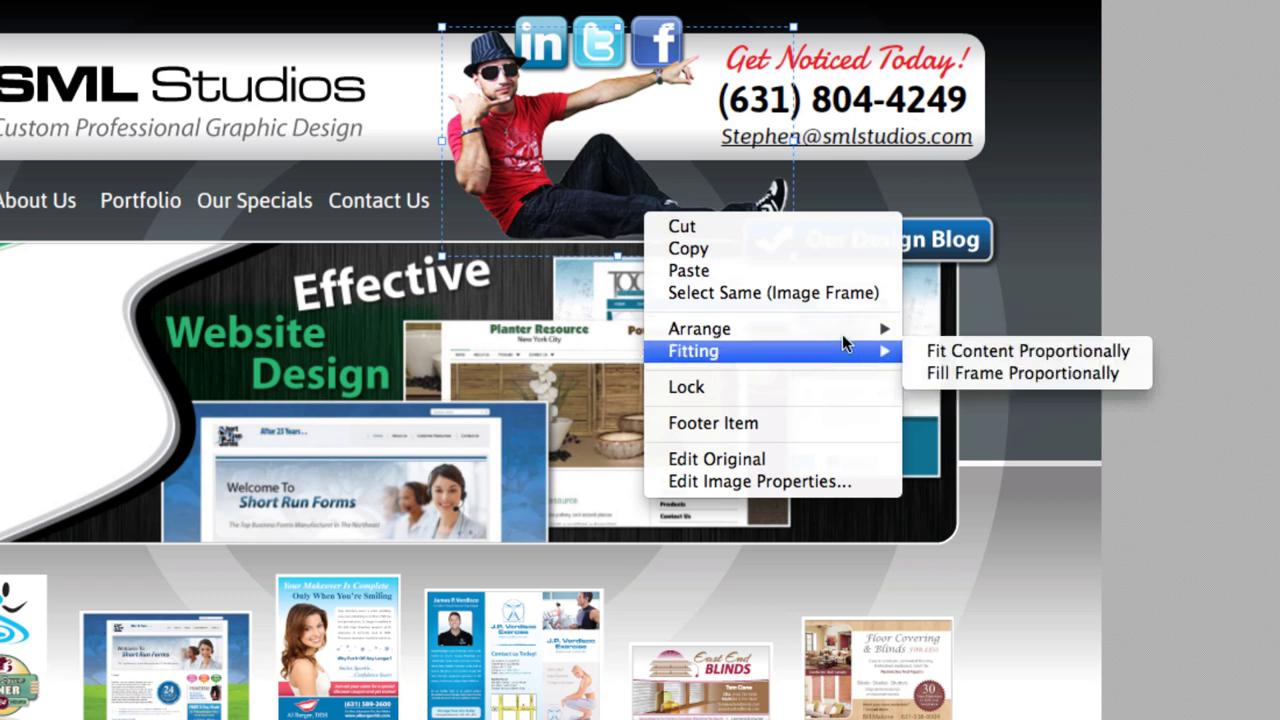
{"action": "left_click", "coordinate": [970, 393]}
{"action": "right_click", "coordinate": [627, 178]}
{"action": "mouse_move", "coordinate": [723, 295]}
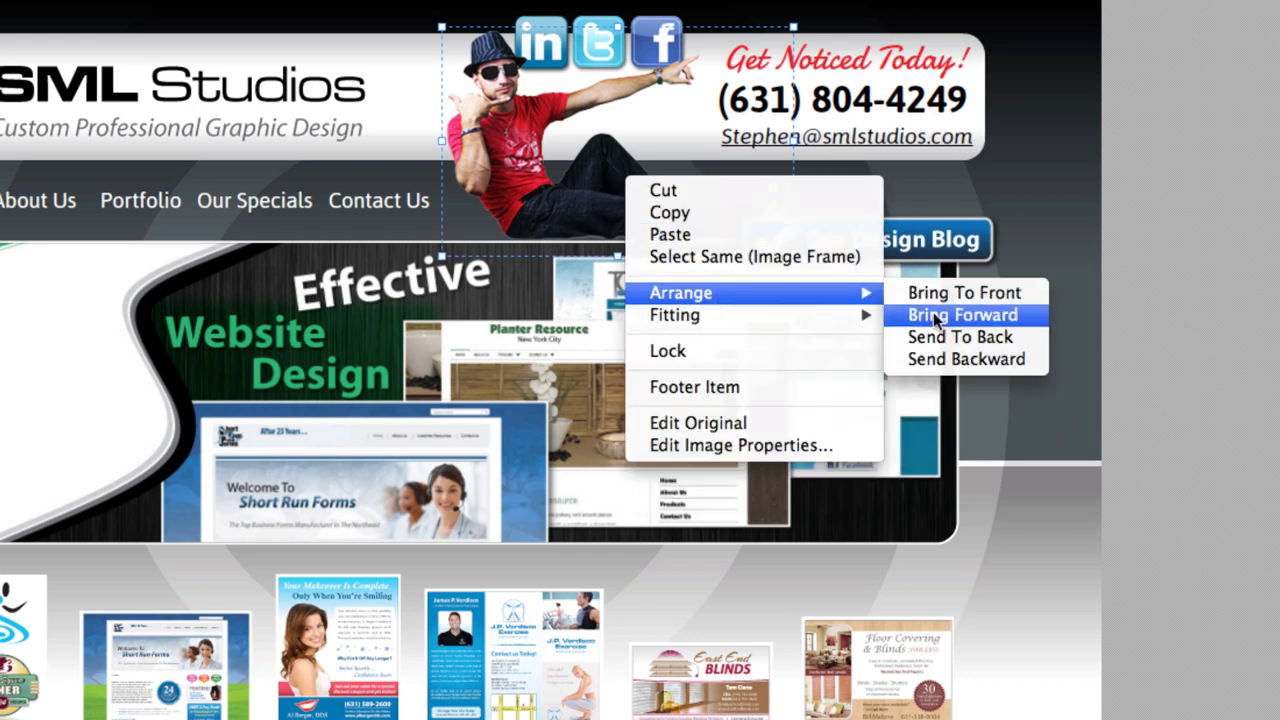
{"action": "left_click", "coordinate": [977, 337]}
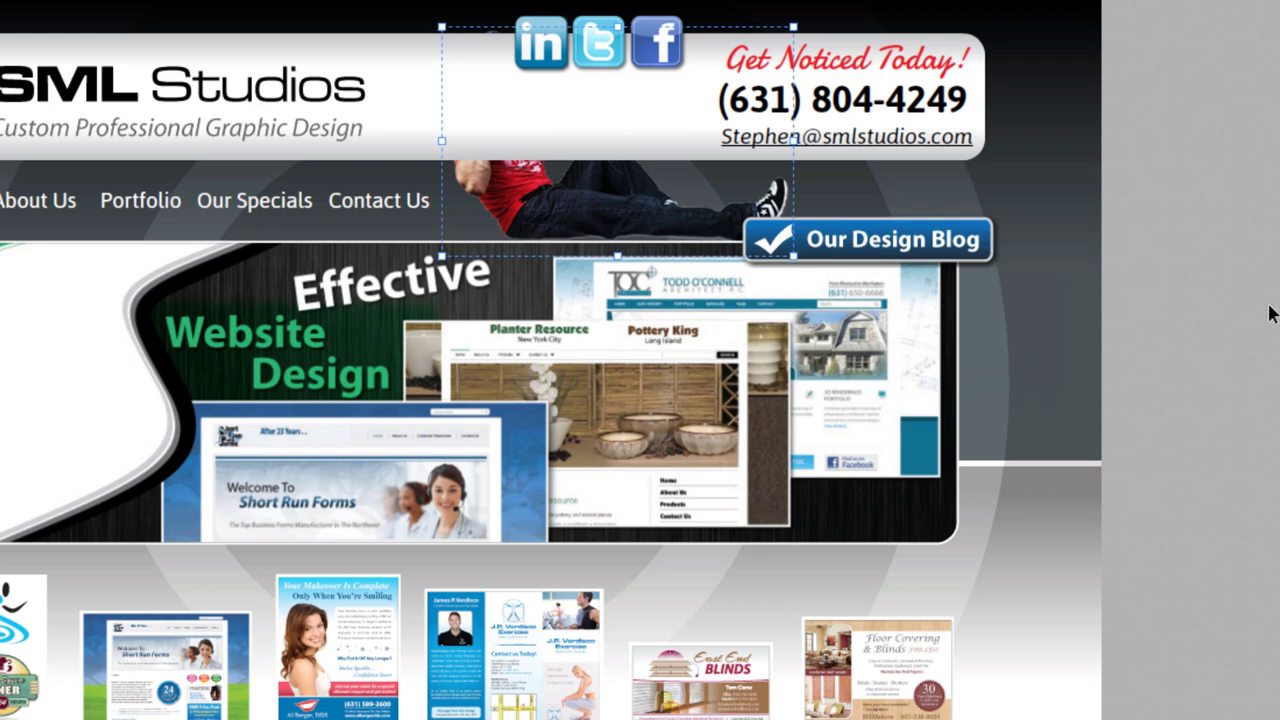
{"action": "left_click", "coordinate": [593, 230]}
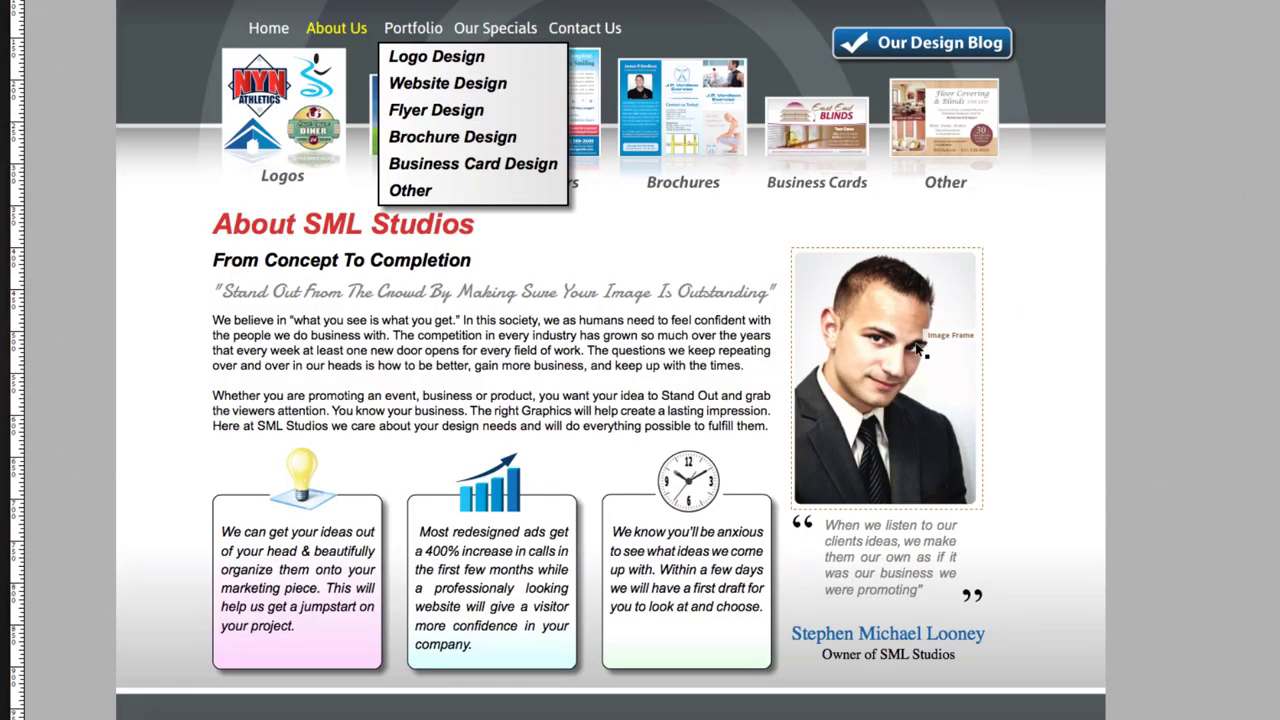
Step: Select the owner's portrait photo on the About Us page
{"action": "left_click", "coordinate": [918, 348]}
{"action": "left_click", "coordinate": [1218, 332]}
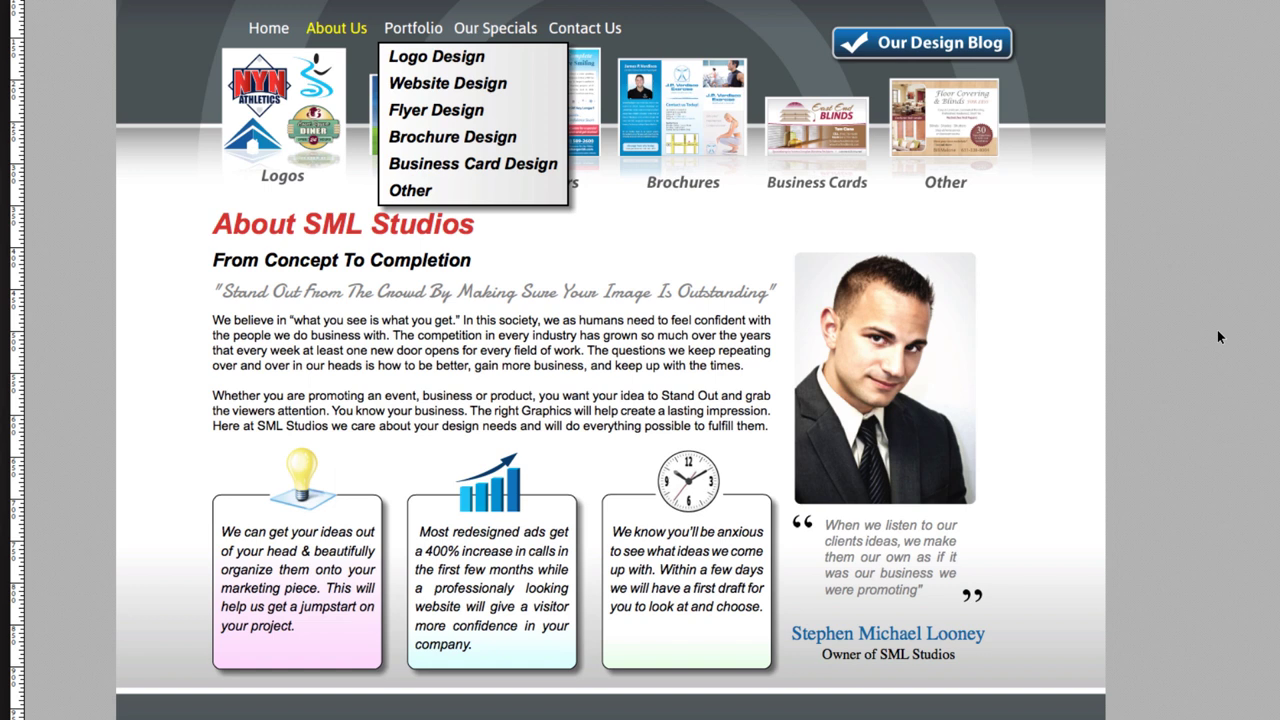
{"action": "left_click", "coordinate": [916, 365]}
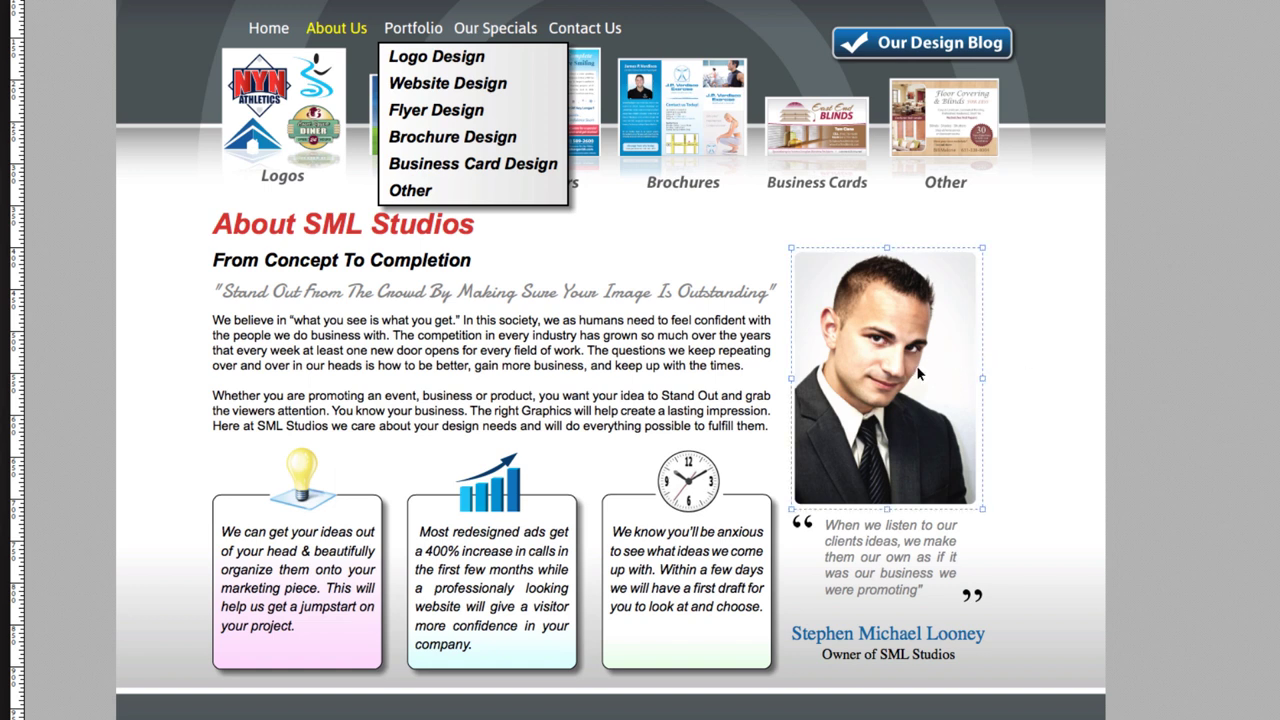
Step: Delete the owner's portrait, then move and shrink the dog picture on the right side
{"action": "key", "text": "Delete"}
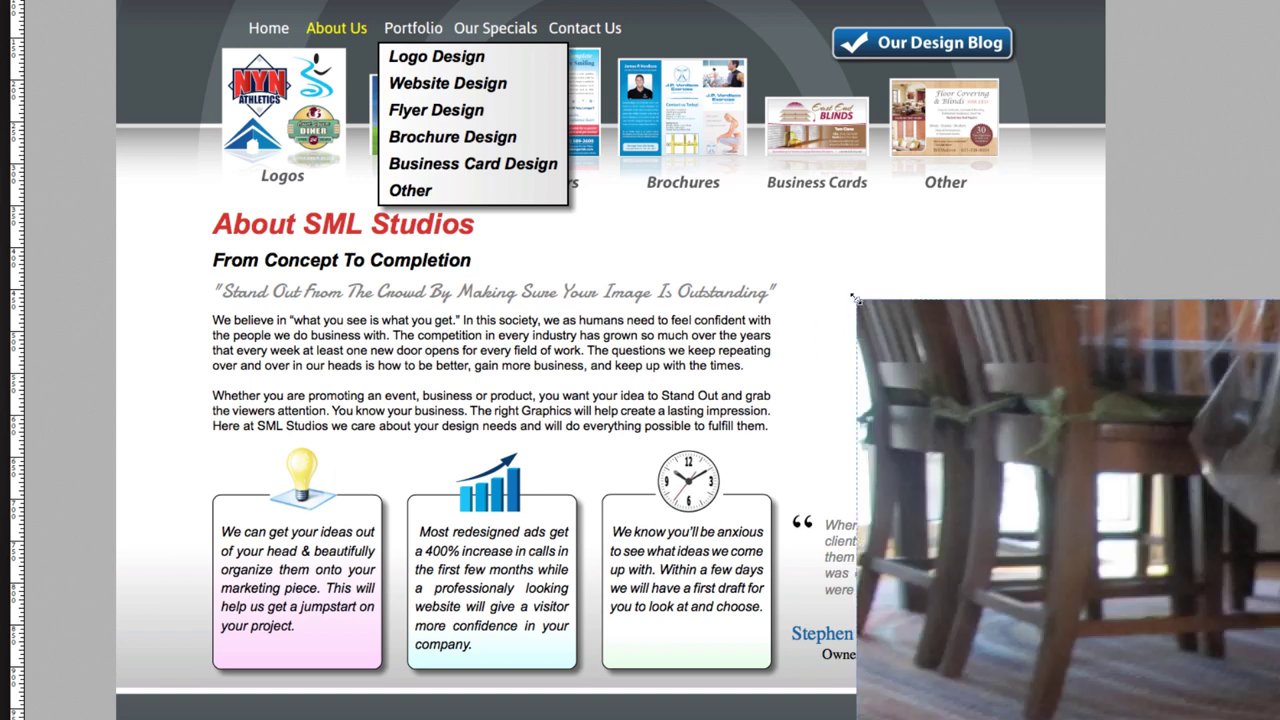
{"action": "left_click_drag", "start_coordinate": [855, 298], "coordinate": [762, 162]}
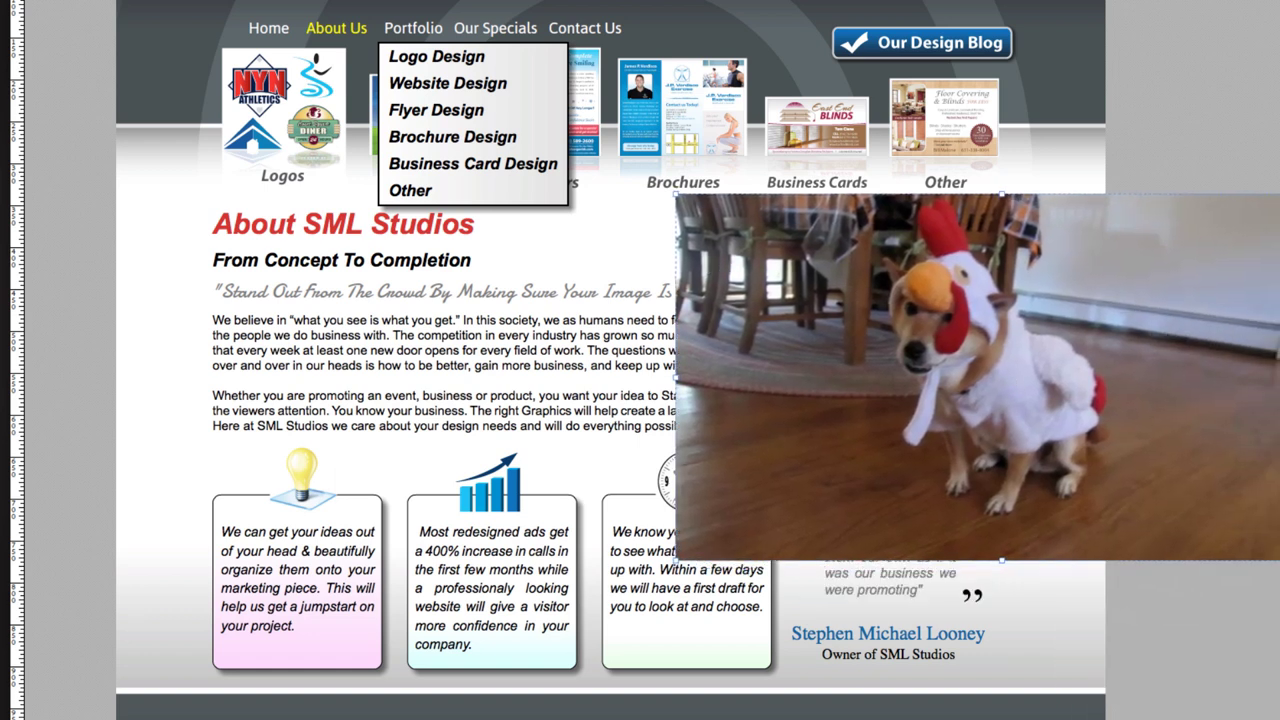
{"action": "left_click_drag", "start_coordinate": [1278, 197], "coordinate": [1192, 240]}
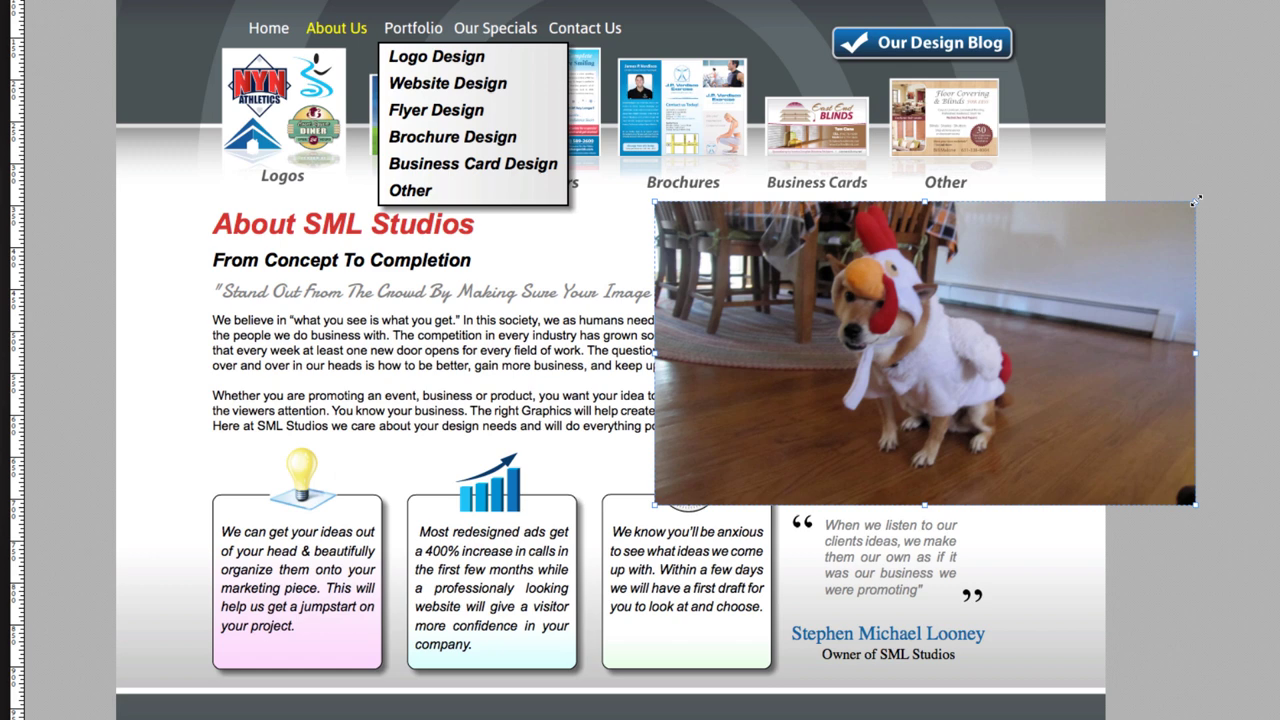
{"action": "left_click_drag", "start_coordinate": [1196, 201], "coordinate": [1163, 207]}
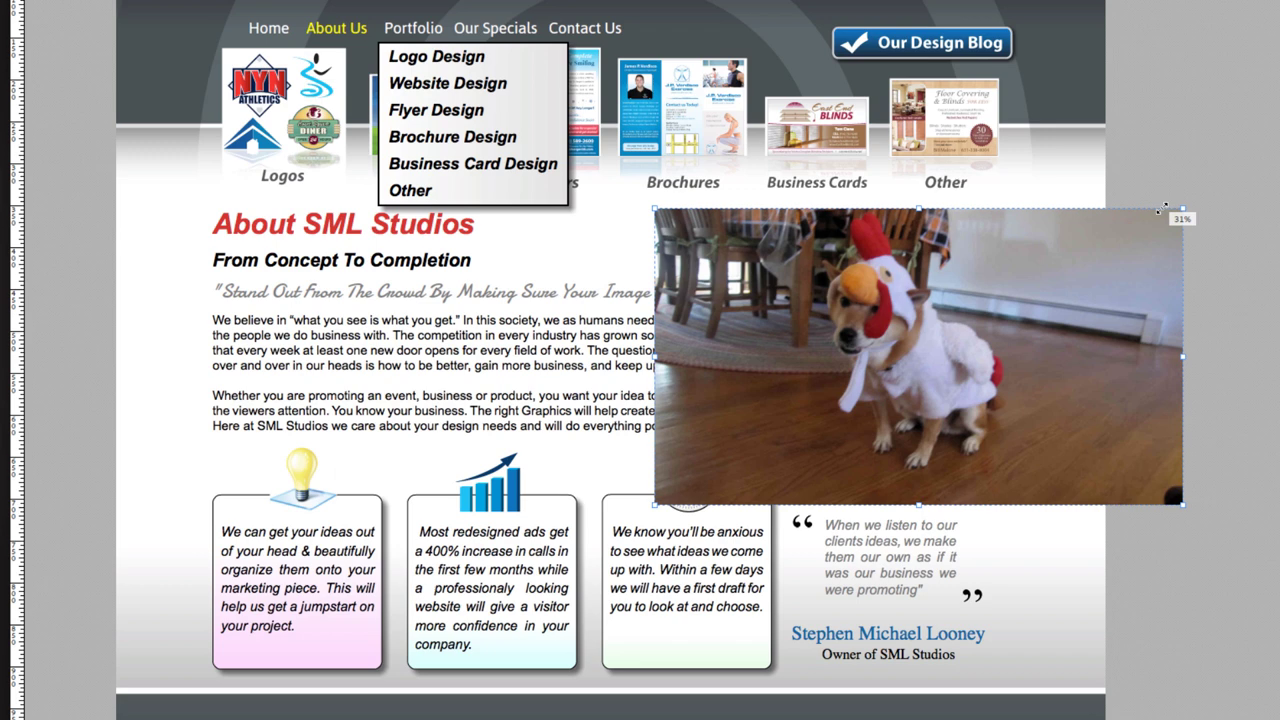
{"action": "left_click_drag", "start_coordinate": [1163, 207], "coordinate": [991, 317]}
Step: Crop the dog photo's edges down to a tall, narrow portrait frame
{"action": "left_click_drag", "start_coordinate": [845, 346], "coordinate": [1072, 290]}
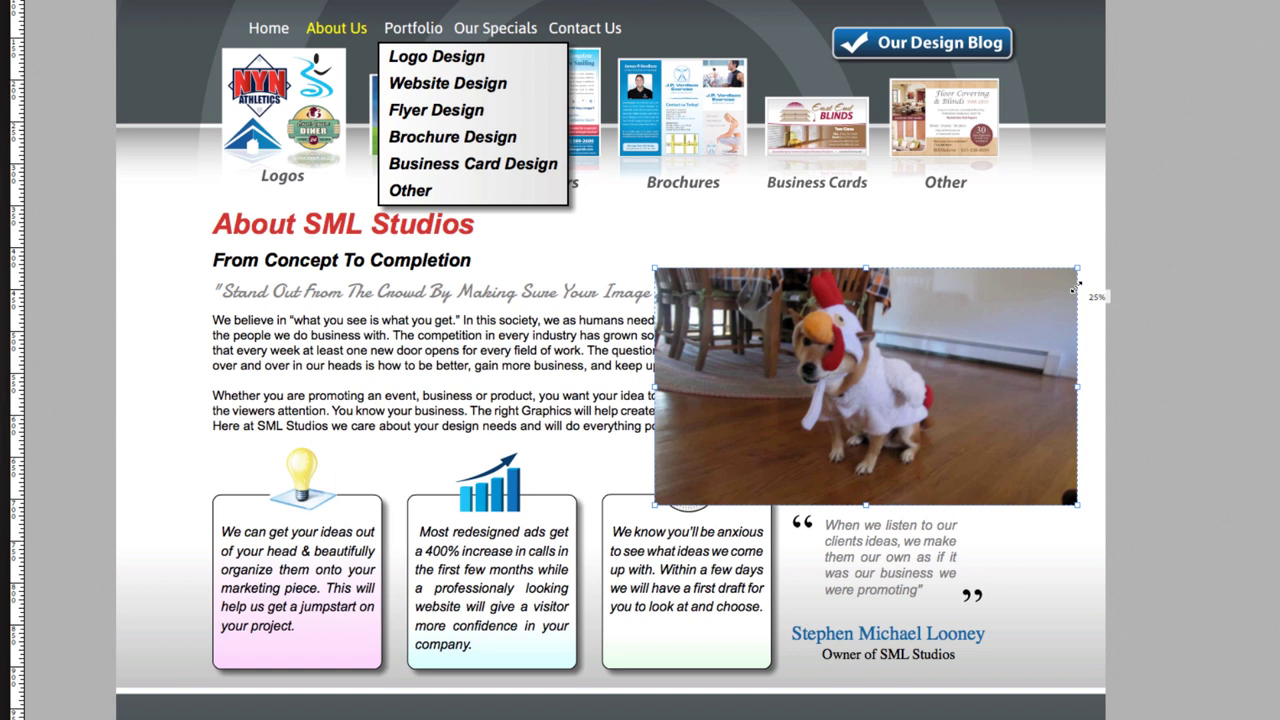
{"action": "left_click_drag", "start_coordinate": [1076, 288], "coordinate": [1078, 279]}
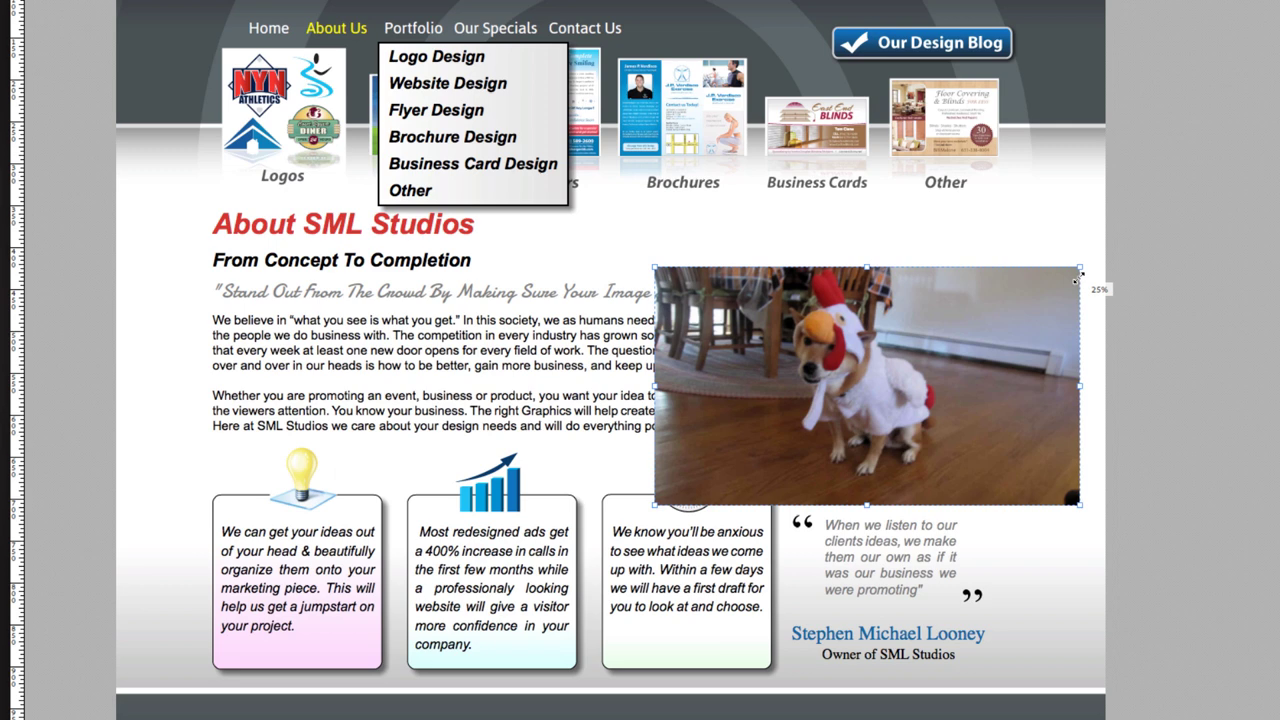
{"action": "left_click_drag", "start_coordinate": [1077, 276], "coordinate": [957, 371]}
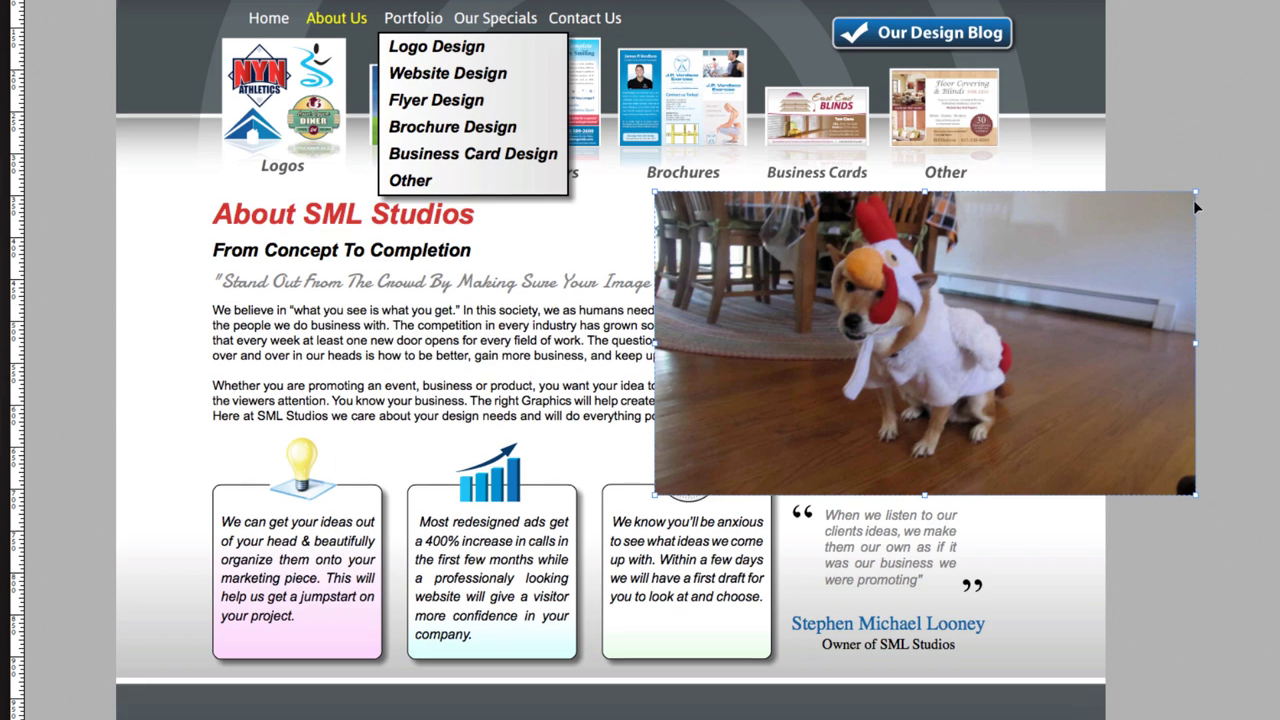
{"action": "left_click_drag", "start_coordinate": [1193, 192], "coordinate": [1137, 233]}
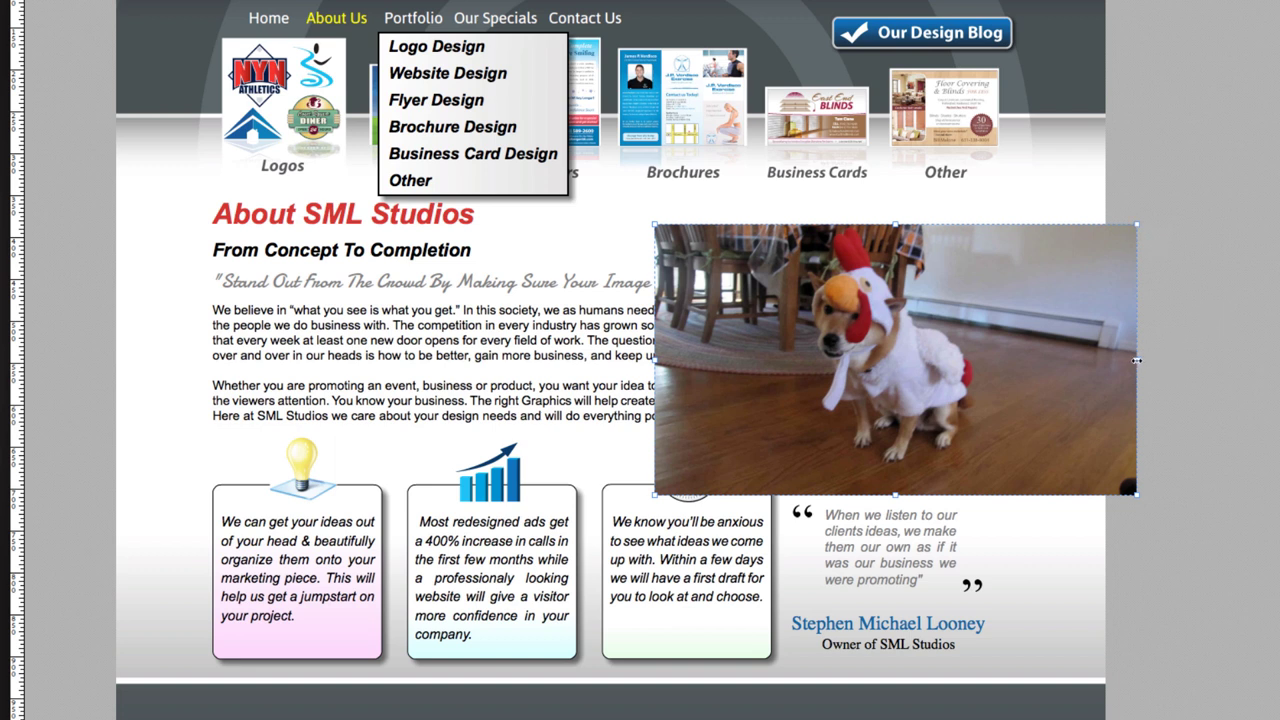
{"action": "left_click_drag", "start_coordinate": [1137, 361], "coordinate": [1007, 359]}
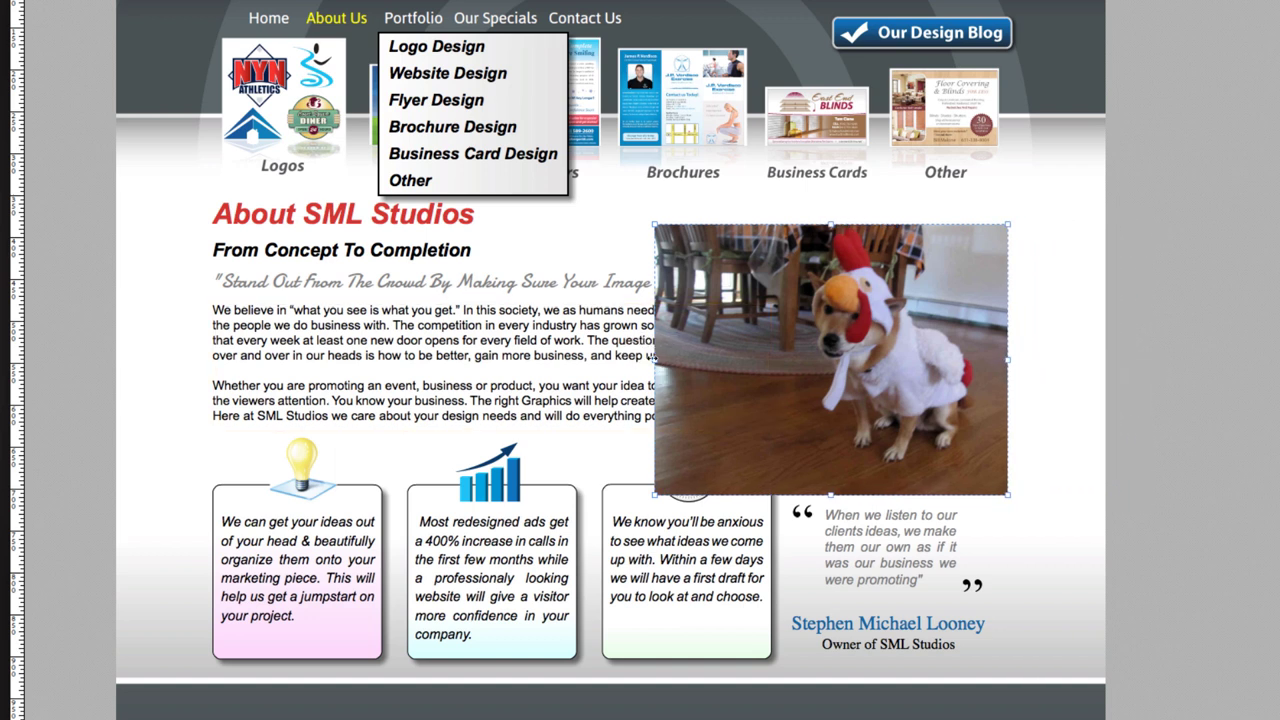
{"action": "left_click_drag", "start_coordinate": [654, 359], "coordinate": [877, 359]}
{"action": "key", "text": "space"}
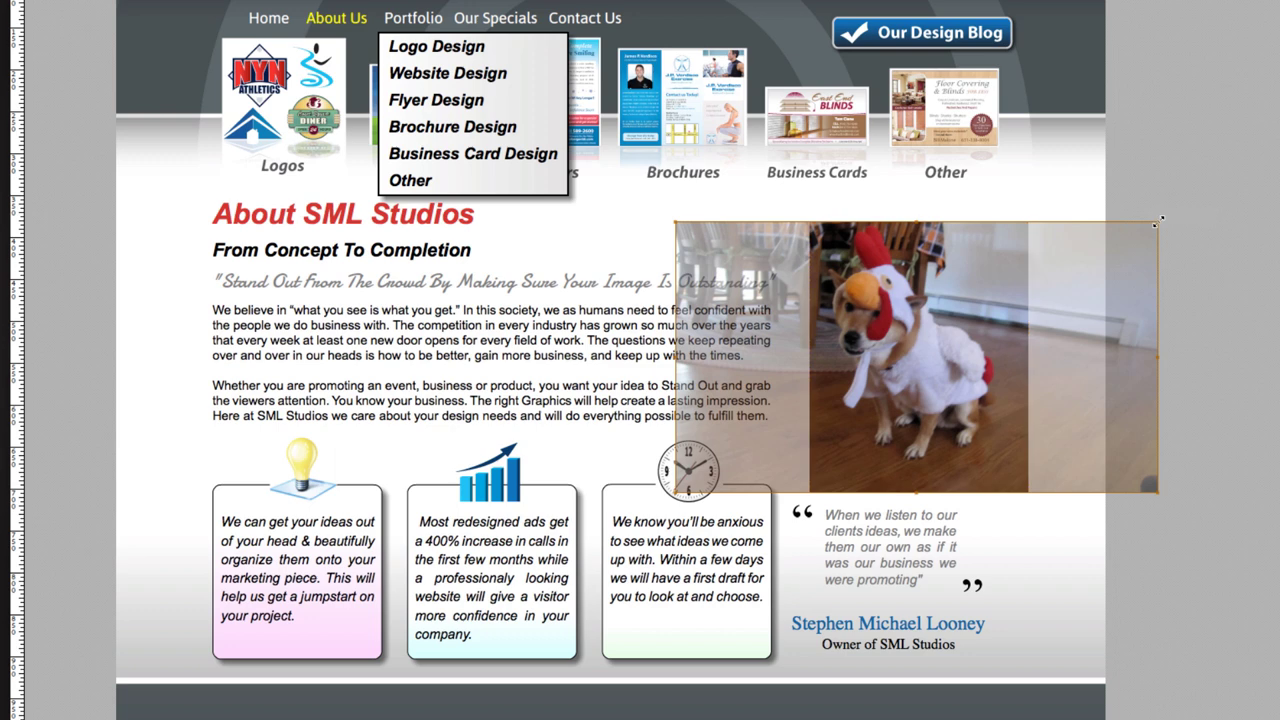
{"action": "left_click_drag", "start_coordinate": [1163, 217], "coordinate": [1226, 214]}
{"action": "left_click_drag", "start_coordinate": [918, 367], "coordinate": [914, 370]}
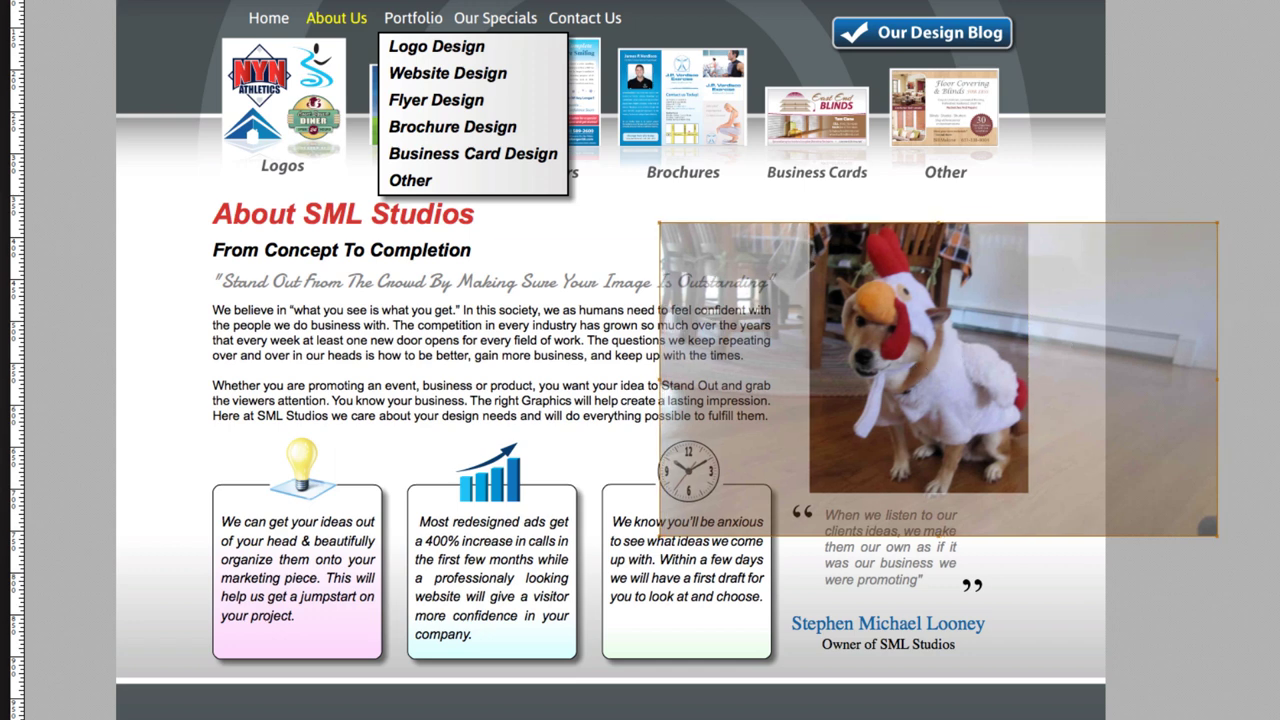
{"action": "key", "text": "ctrl+z"}
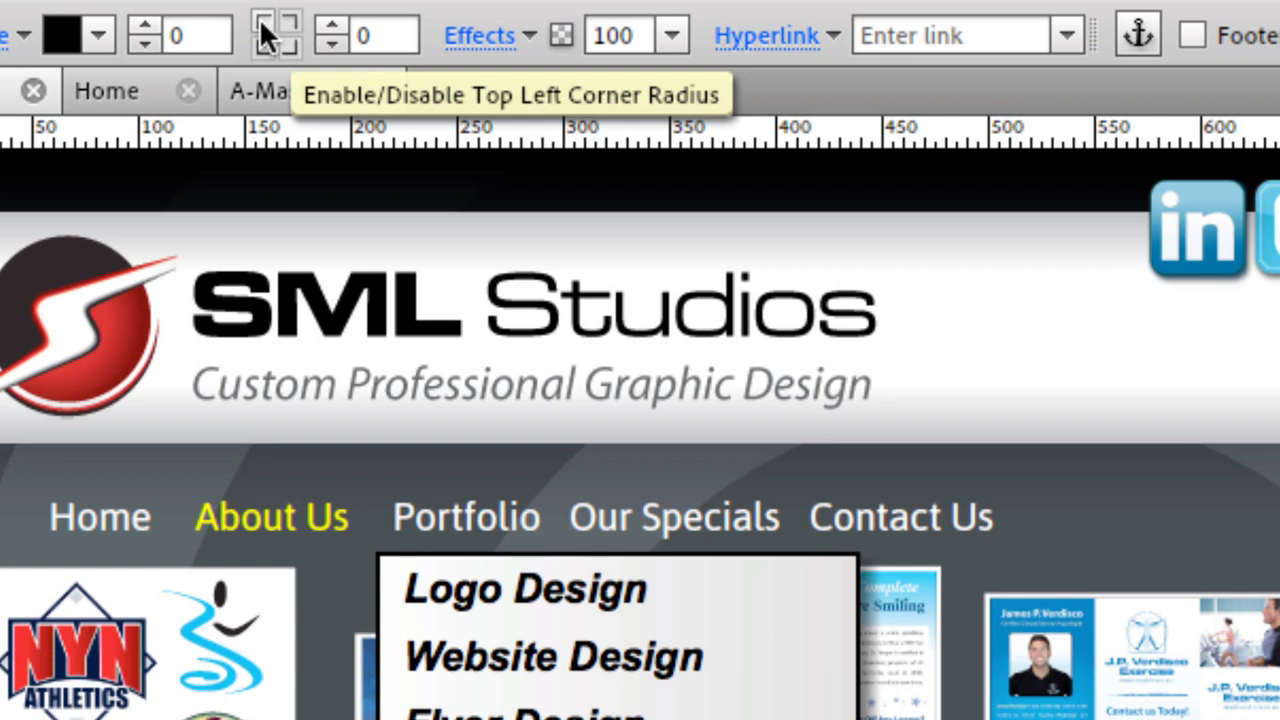
Step: Set the dog photo's corner radius to 40 and check the rounded corners
{"action": "left_click", "coordinate": [262, 24]}
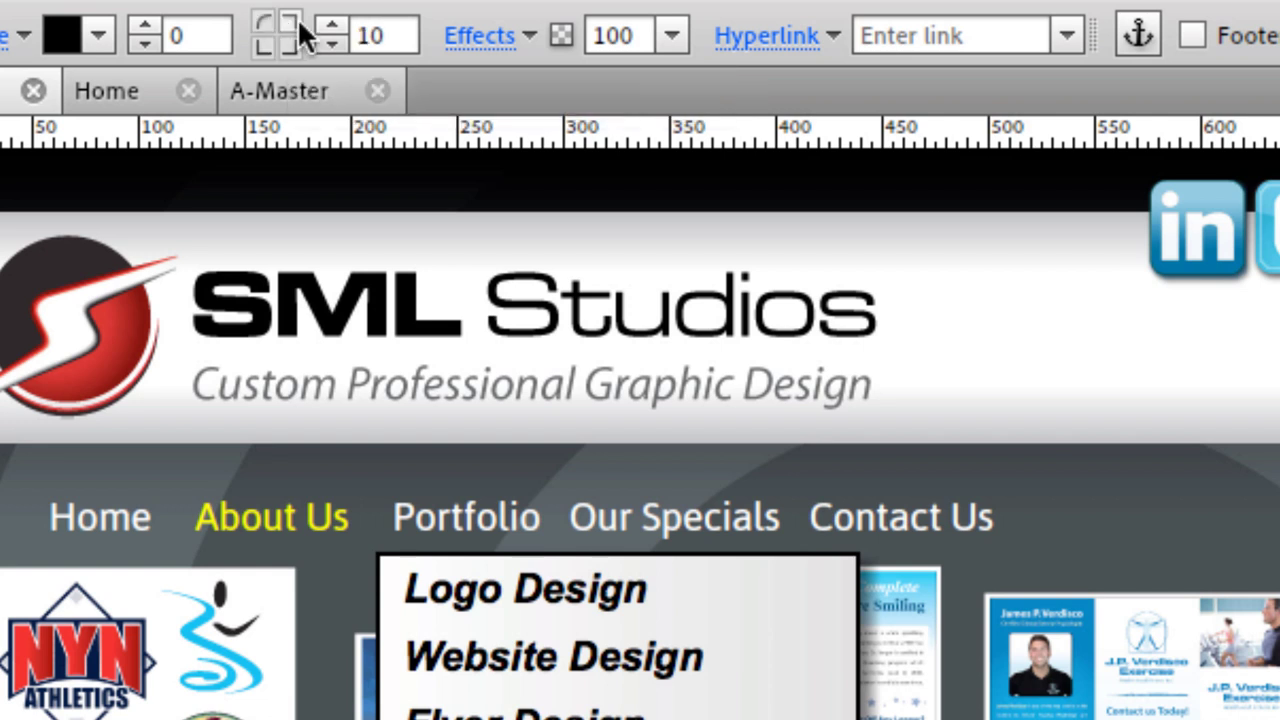
{"action": "left_click", "coordinate": [330, 26]}
{"action": "left_click_drag", "start_coordinate": [329, 24], "coordinate": [328, 24]}
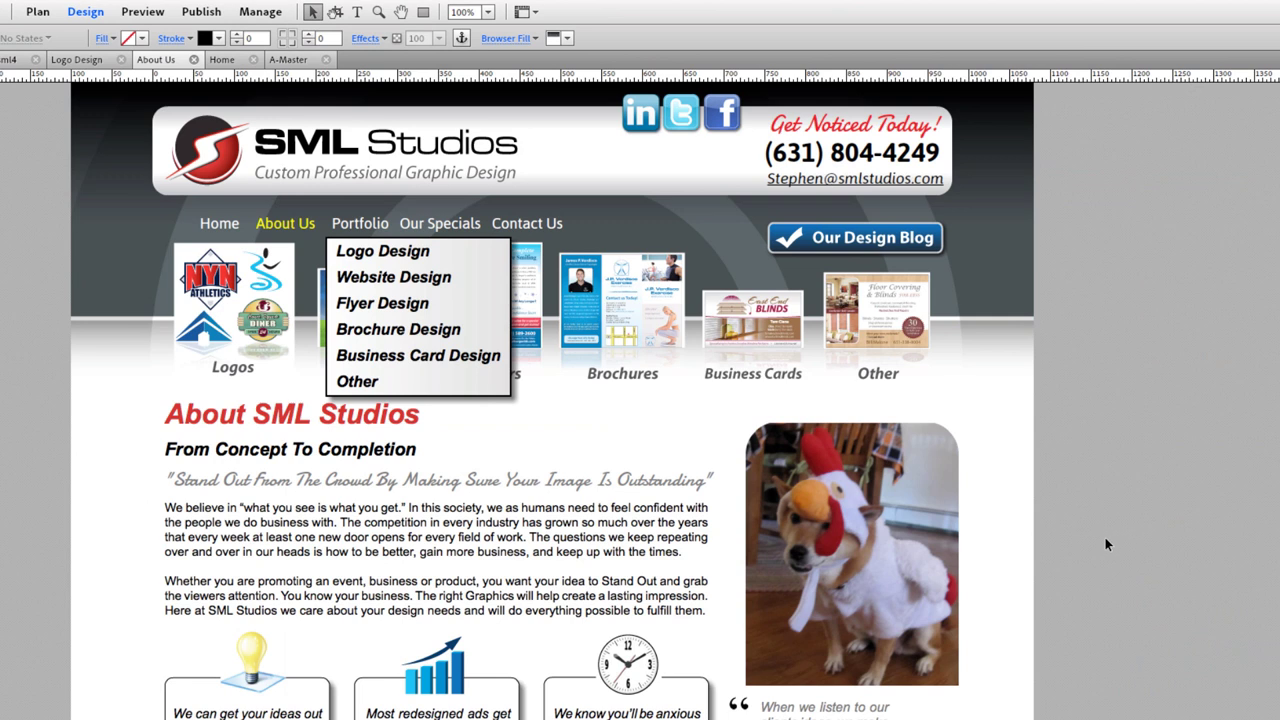
{"action": "left_click", "coordinate": [1203, 490]}
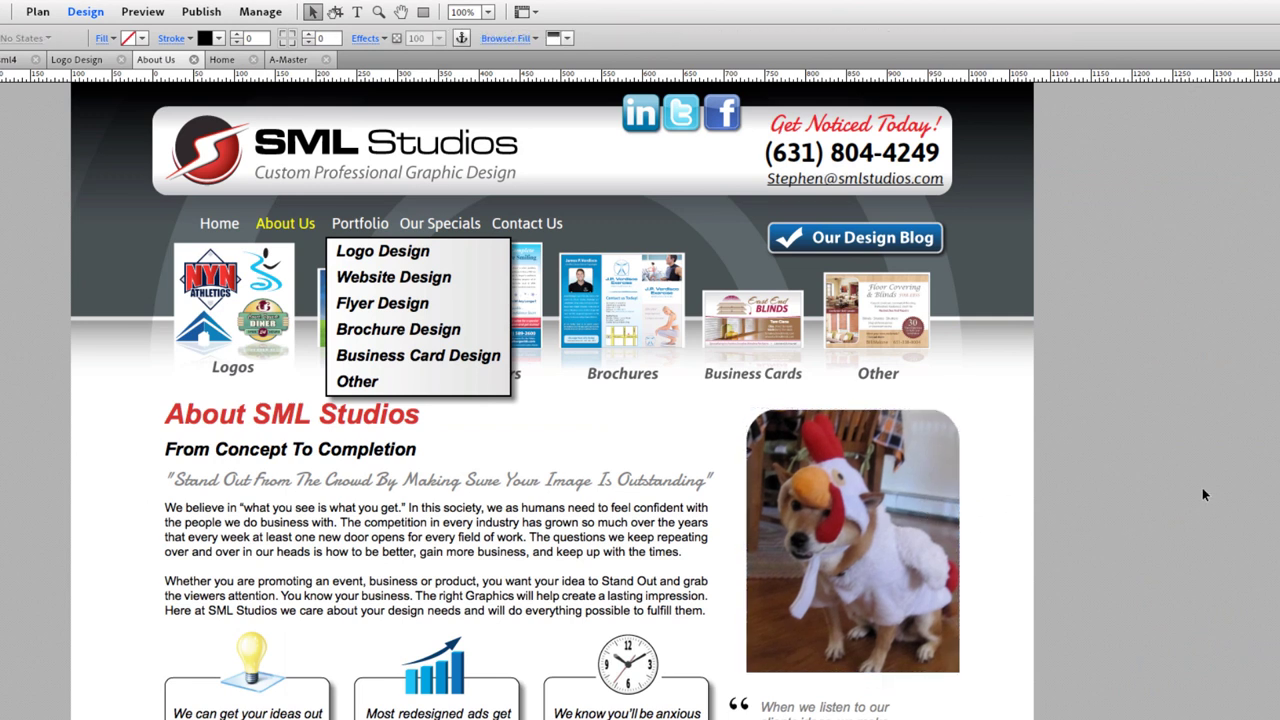
{"action": "left_click", "coordinate": [891, 597]}
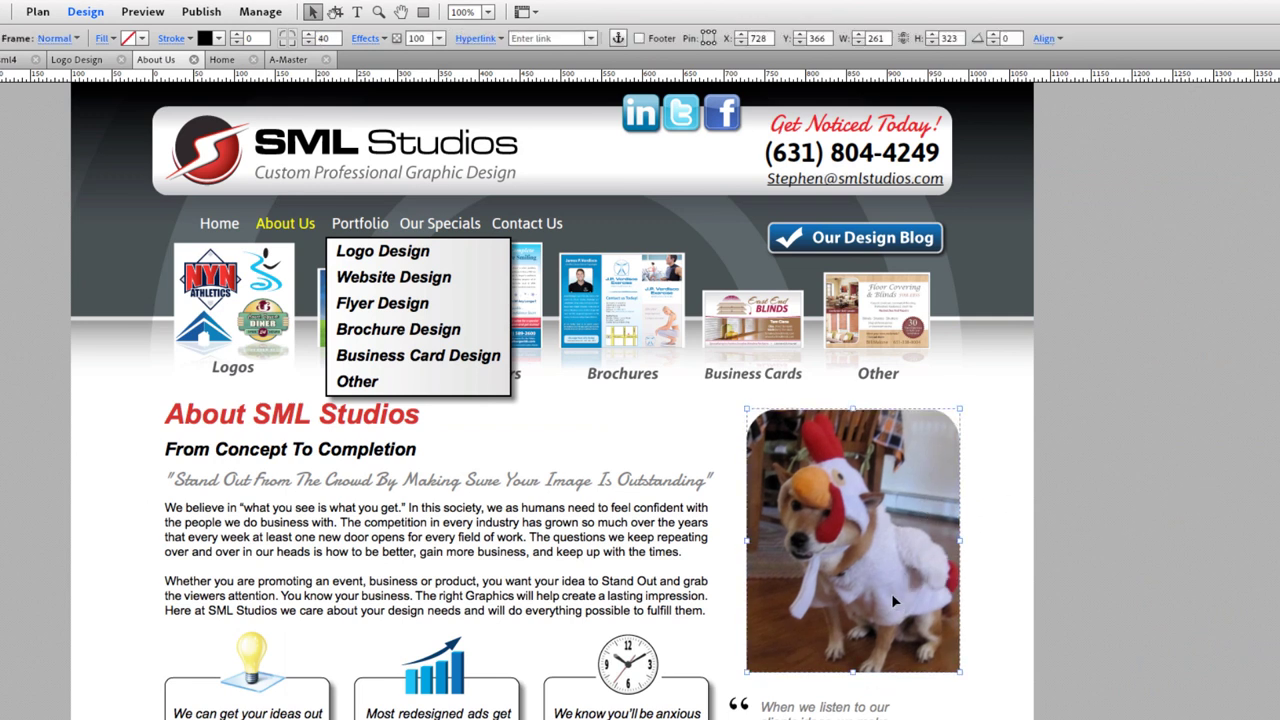
{"action": "left_click", "coordinate": [1205, 546]}
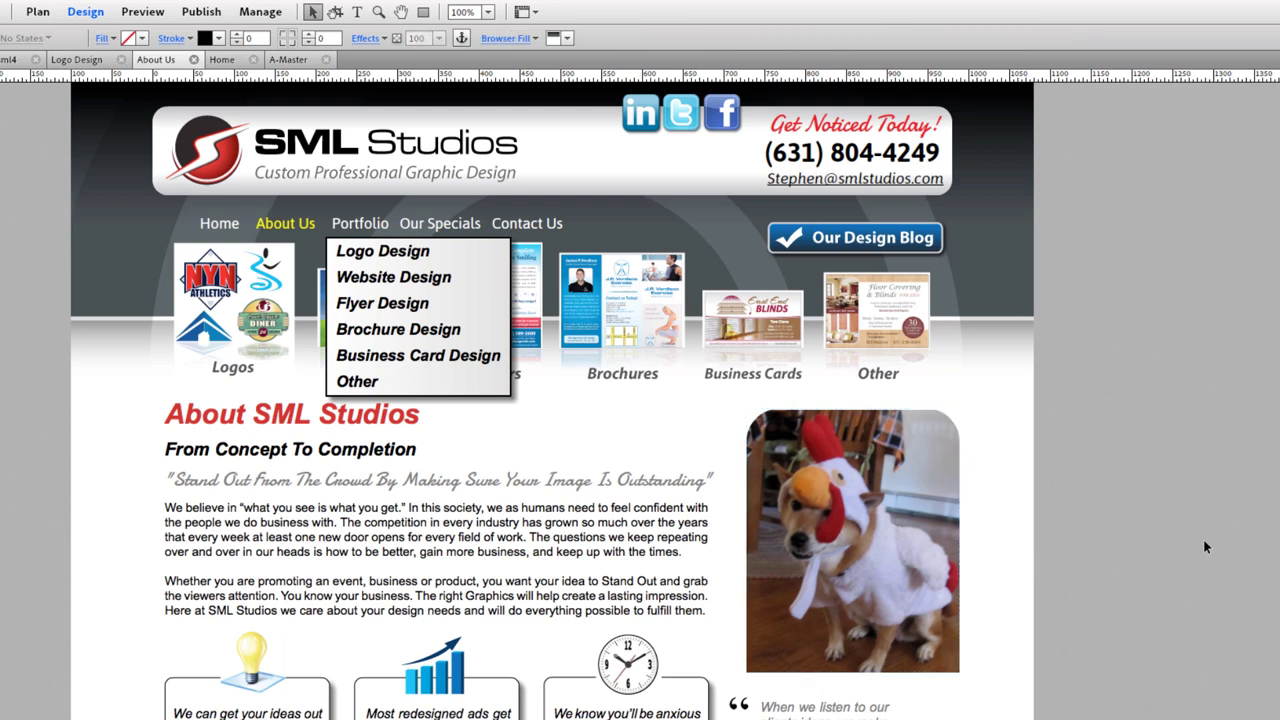
{"action": "left_click", "coordinate": [880, 512]}
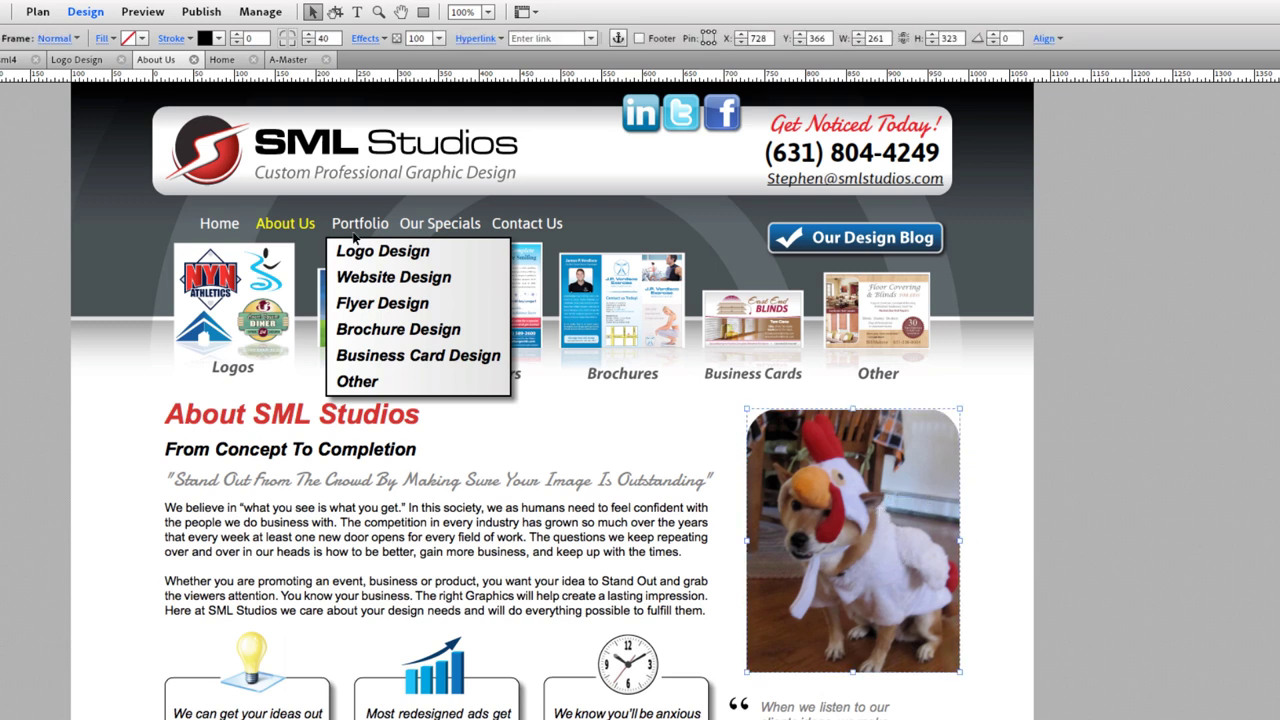
{"action": "left_click", "coordinate": [1123, 442]}
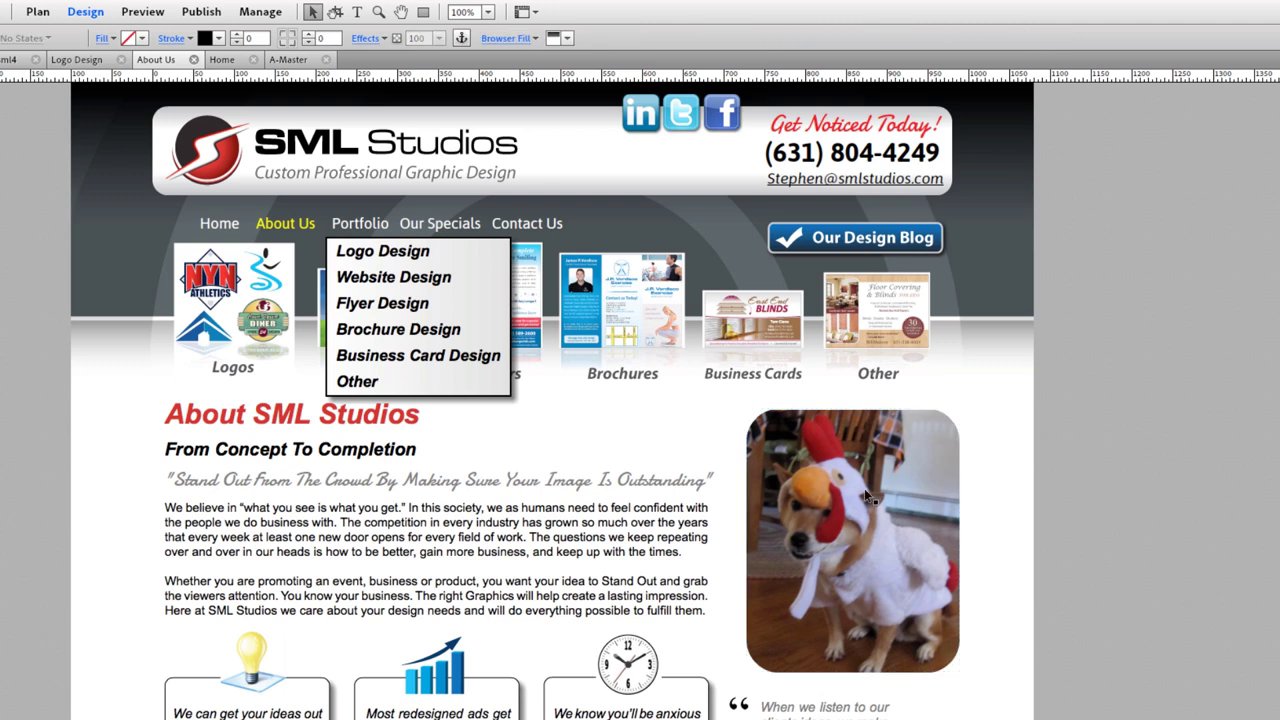
{"action": "left_click", "coordinate": [919, 481]}
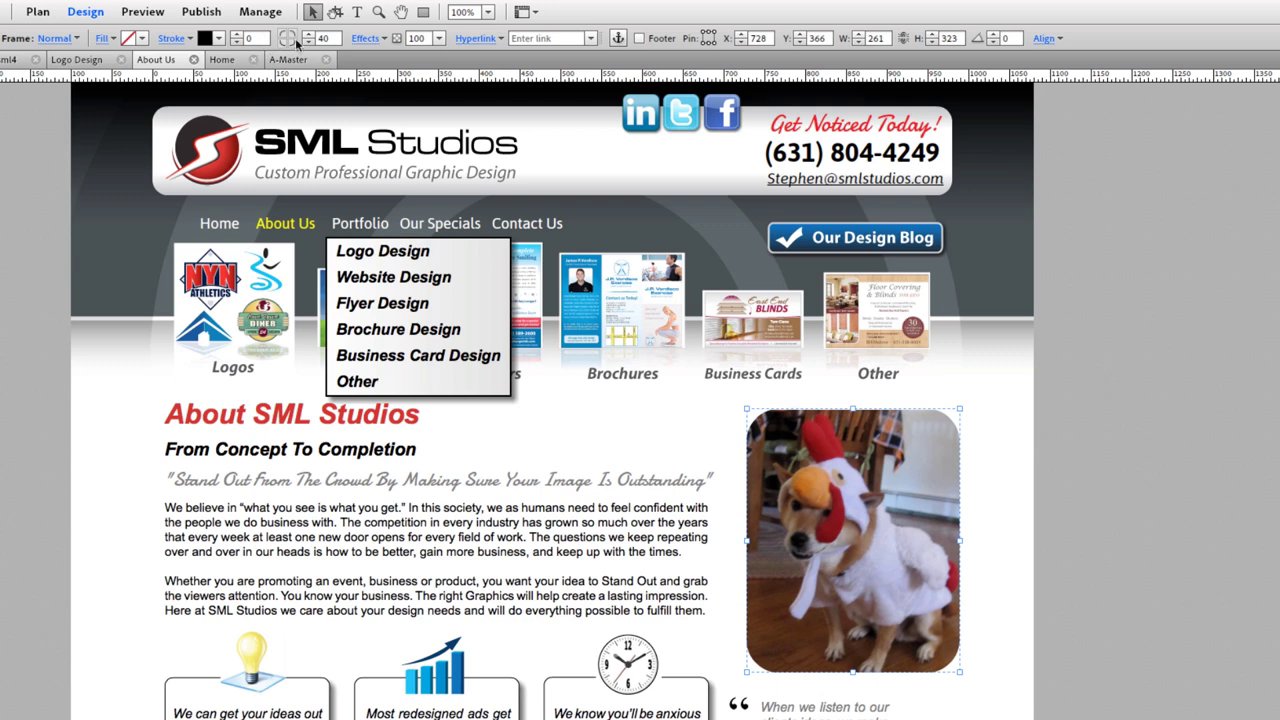
Step: Turn on Shadow in the dog photo's Effects with the Red swatch colour
{"action": "left_click", "coordinate": [364, 39]}
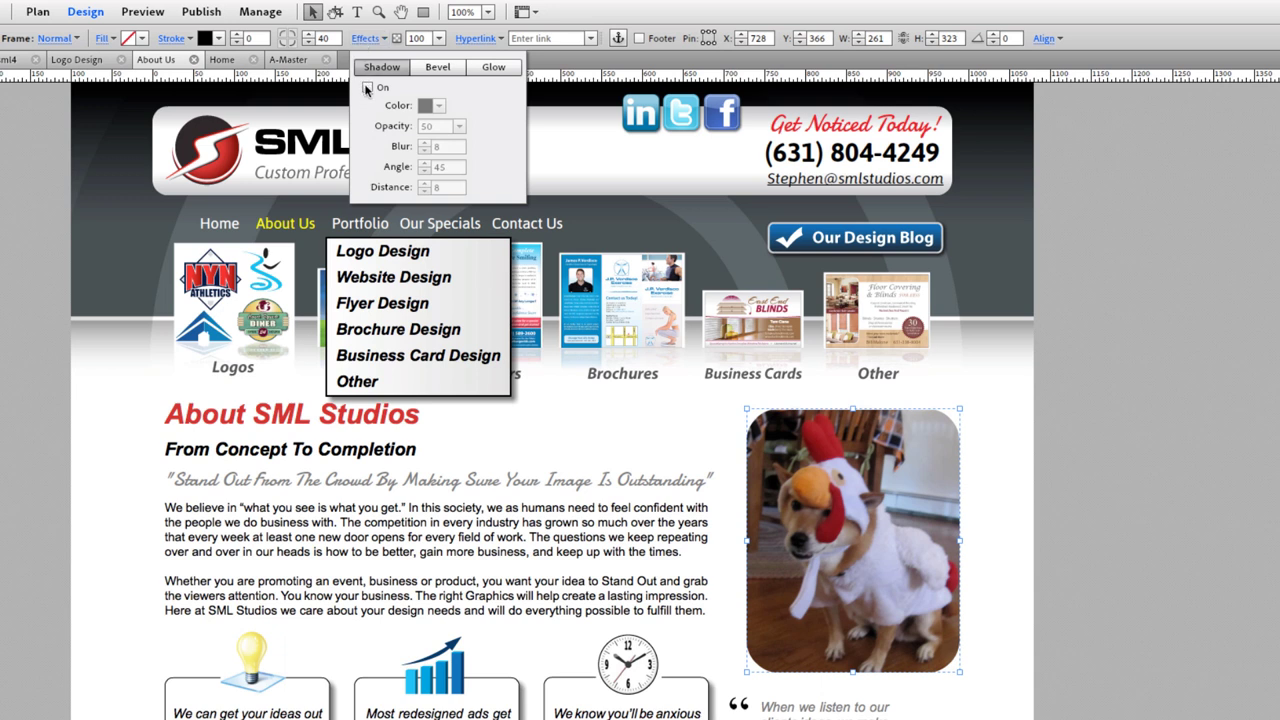
{"action": "left_click", "coordinate": [367, 88]}
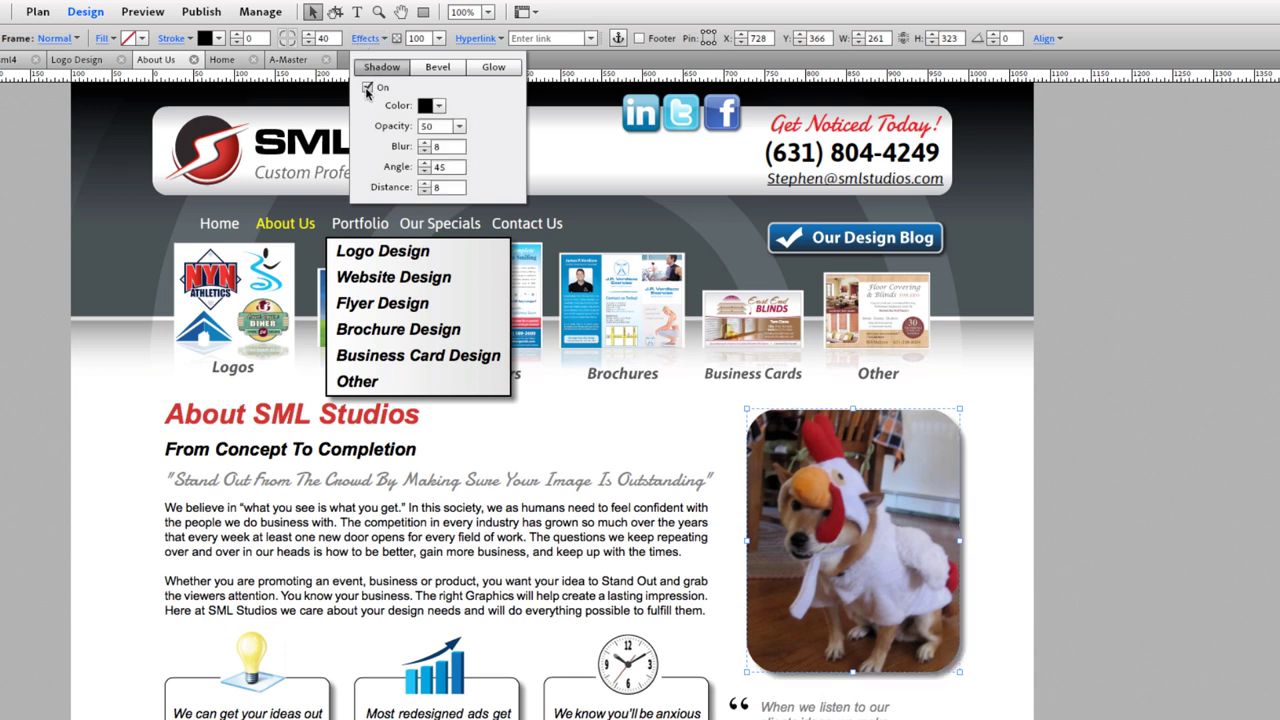
{"action": "left_click", "coordinate": [438, 106]}
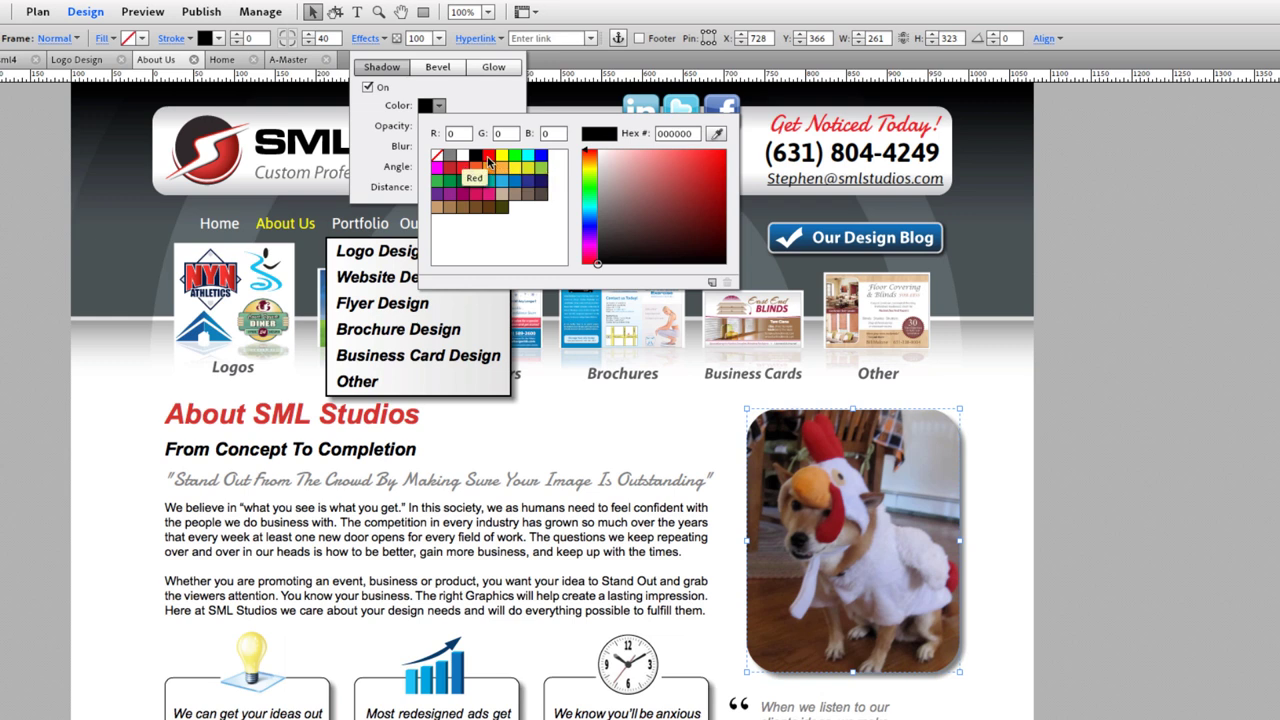
{"action": "left_click", "coordinate": [488, 160]}
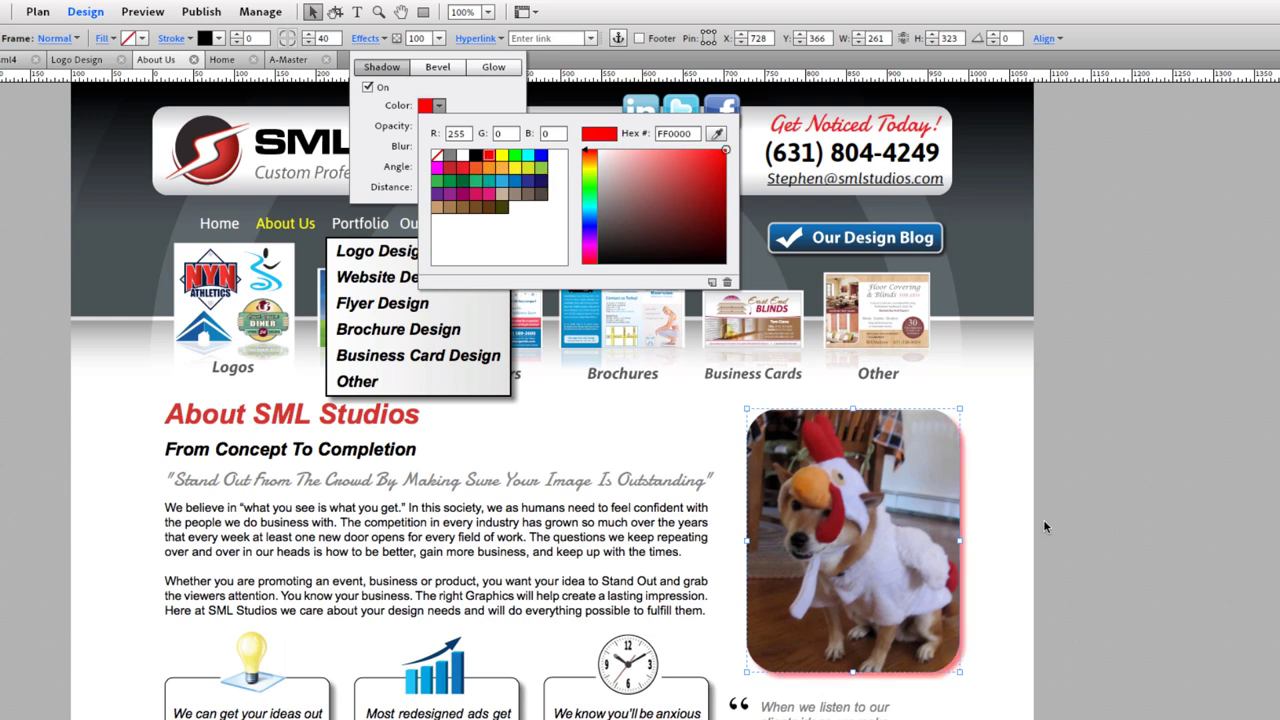
{"action": "left_click", "coordinate": [1098, 611]}
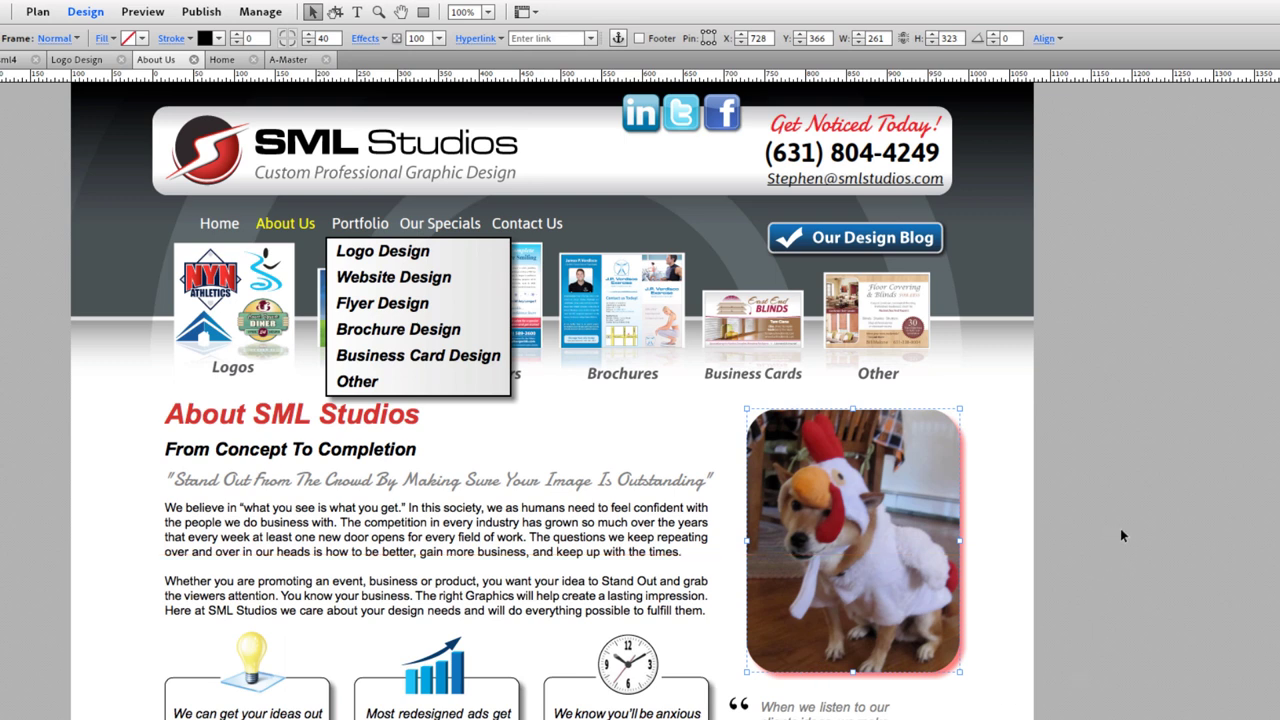
{"action": "left_click", "coordinate": [1052, 362]}
{"action": "left_click", "coordinate": [892, 512]}
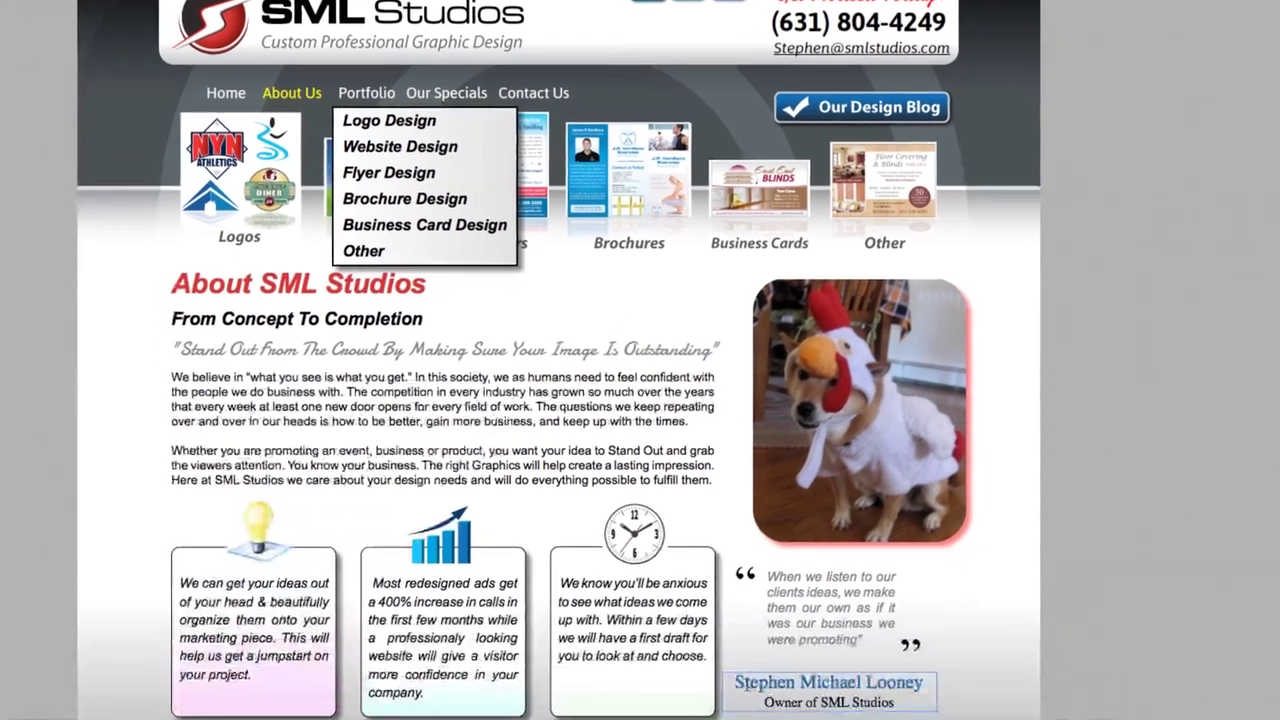
Step: Replace the signature's first and middle names with the dog's name
{"action": "left_click_drag", "start_coordinate": [737, 683], "coordinate": [864, 684]}
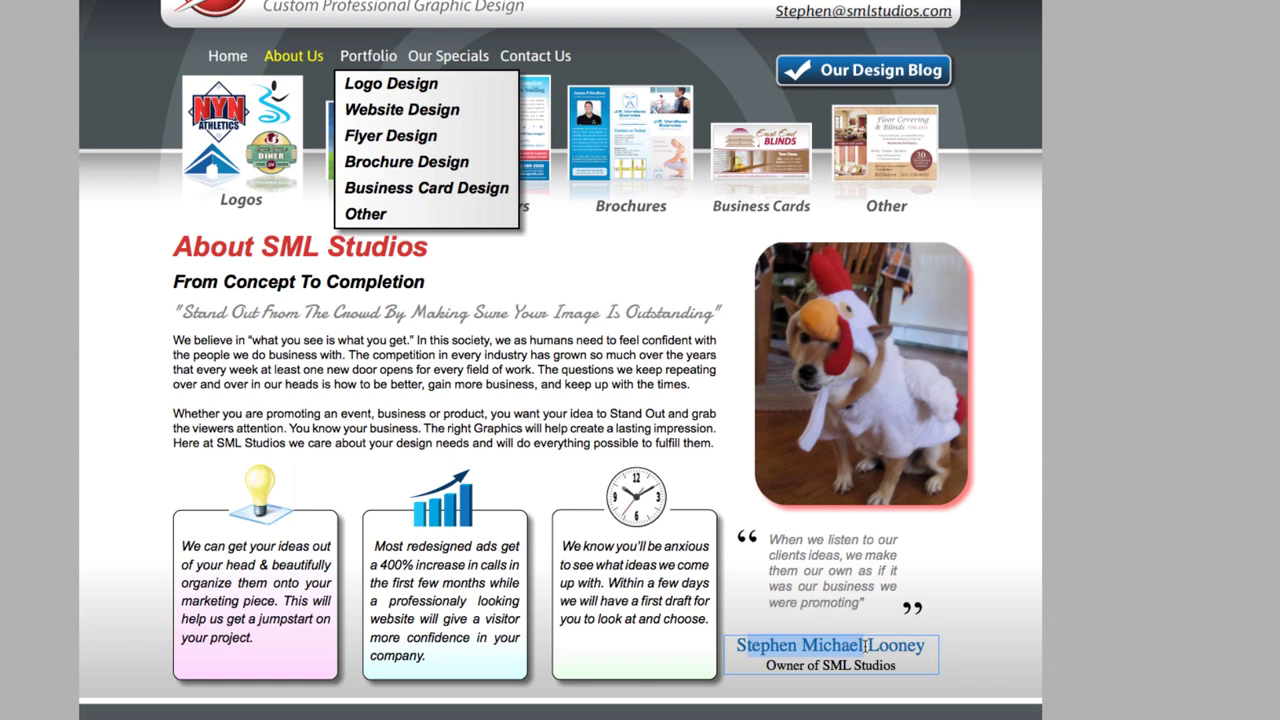
{"action": "type", "text": "Sheba"}
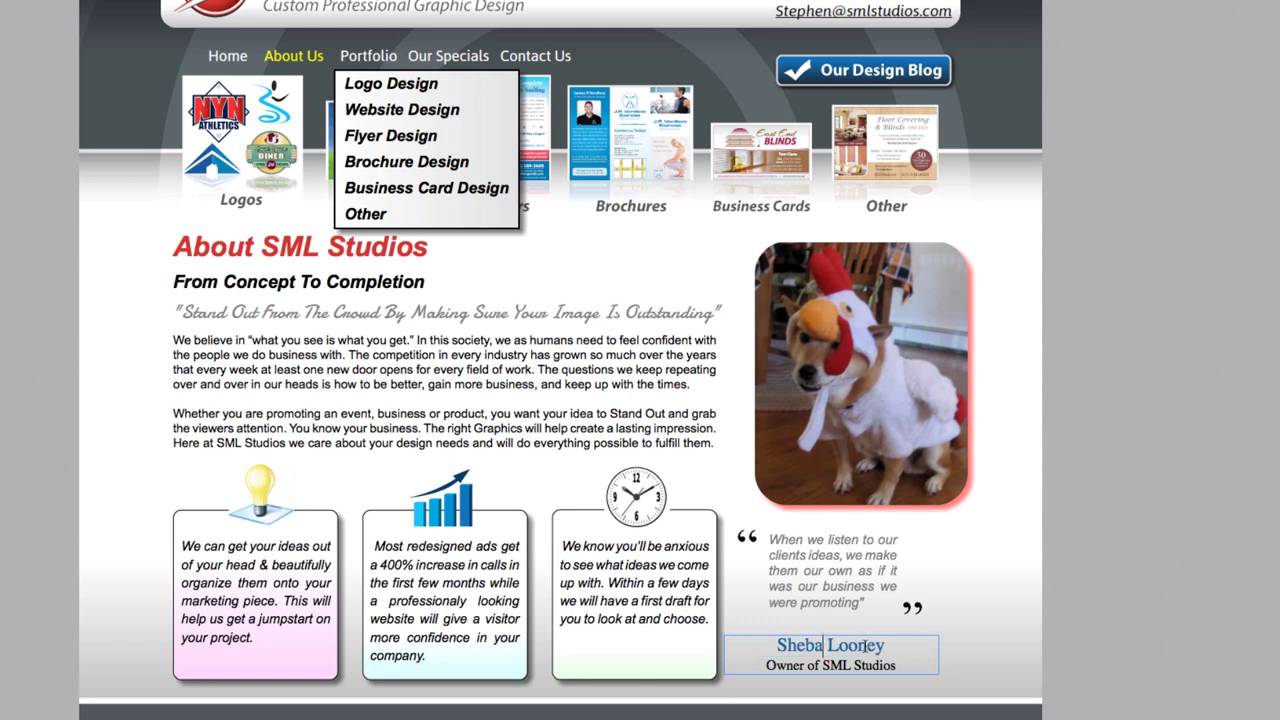
{"action": "type", "text": " May"}
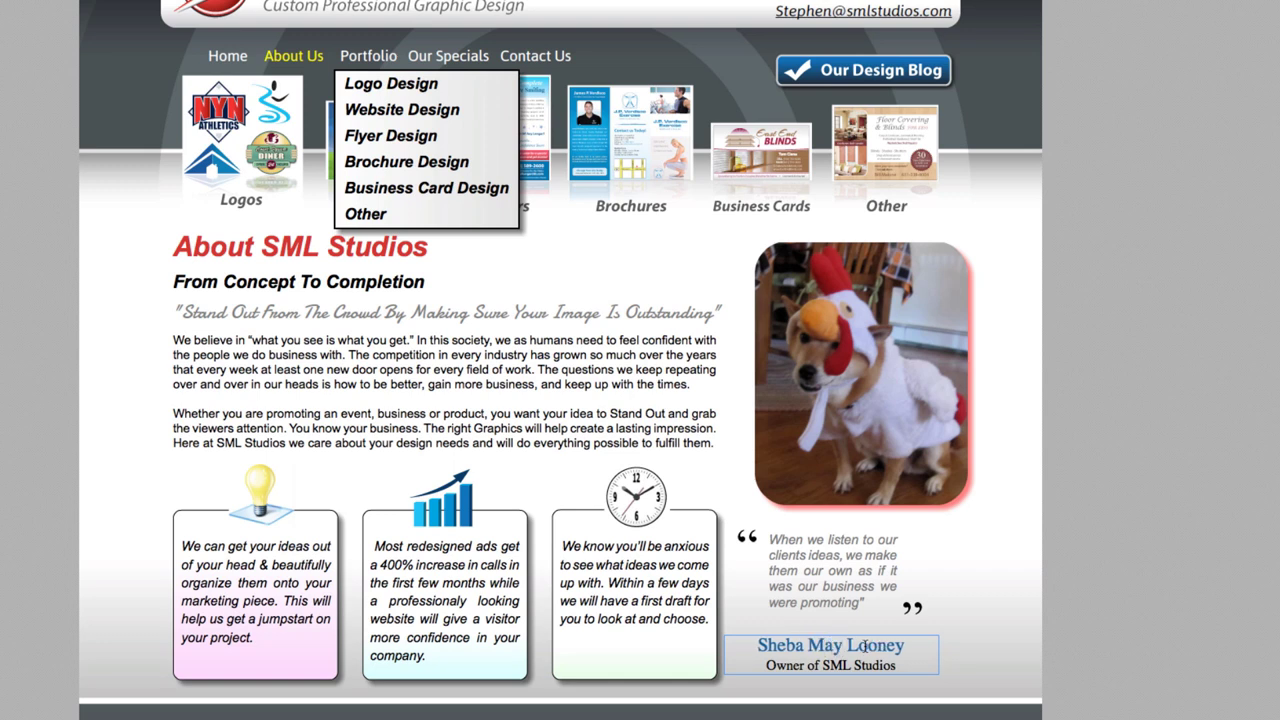
{"action": "left_click", "coordinate": [848, 663]}
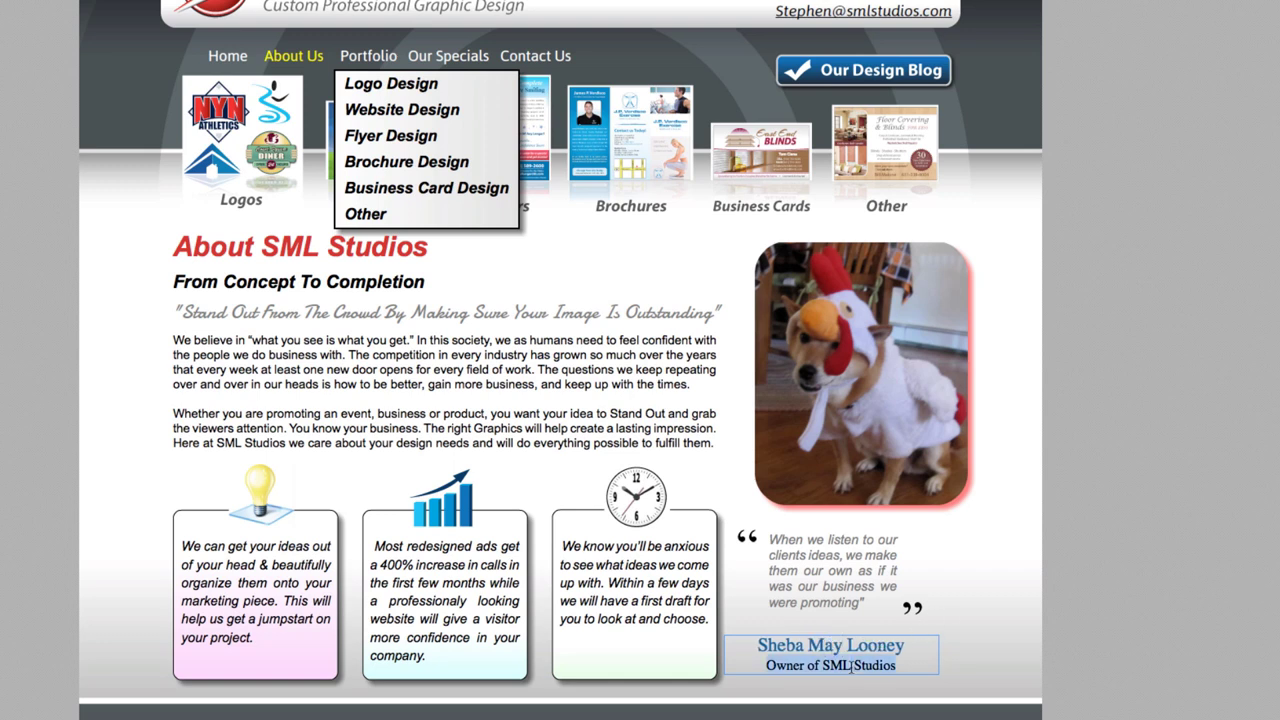
Step: Nudge the signature text box slightly right with the arrow keys
{"action": "key", "text": "Escape"}
{"action": "key", "text": "shift+Right"}
{"action": "key", "text": "shift+Right"}
{"action": "key", "text": "Right"}
{"action": "key", "text": "Right"}
{"action": "key", "text": "Right"}
{"action": "key", "text": "Up"}
{"action": "key", "text": "Up"}
{"action": "key", "text": "Up"}
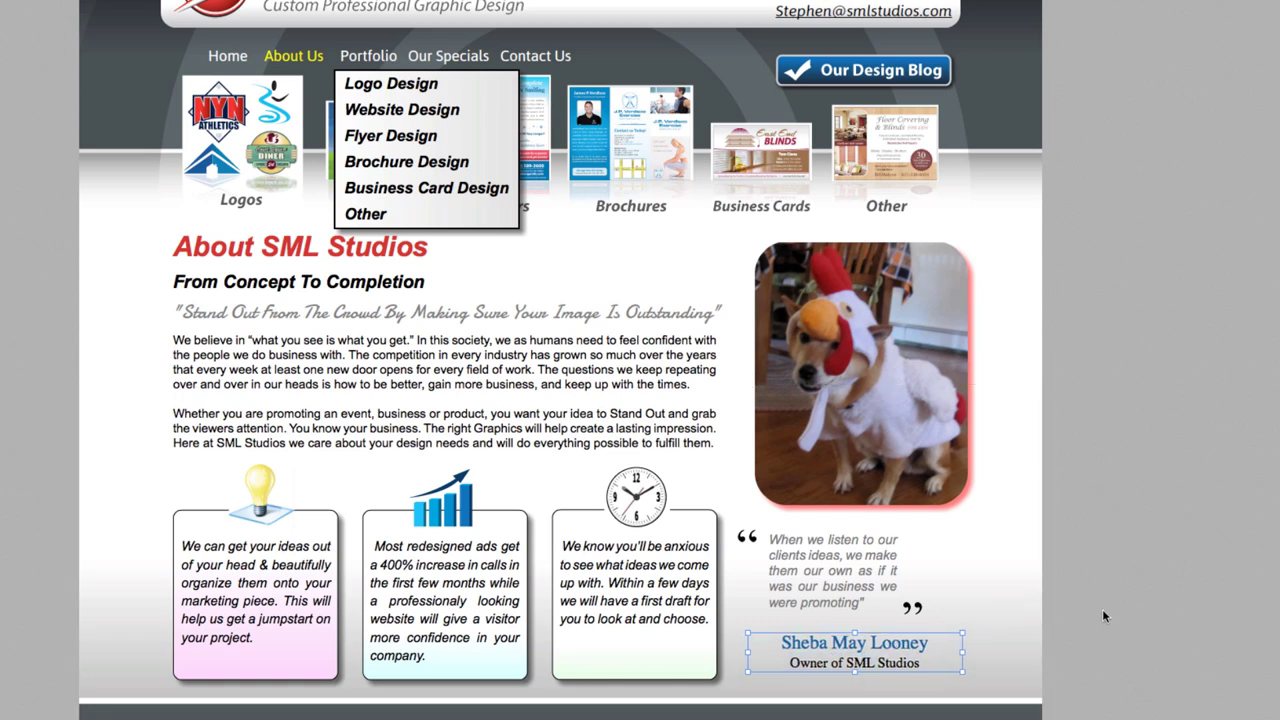
{"action": "scroll", "coordinate": [971, 520], "scroll_direction": "up", "scroll_amount": 1}
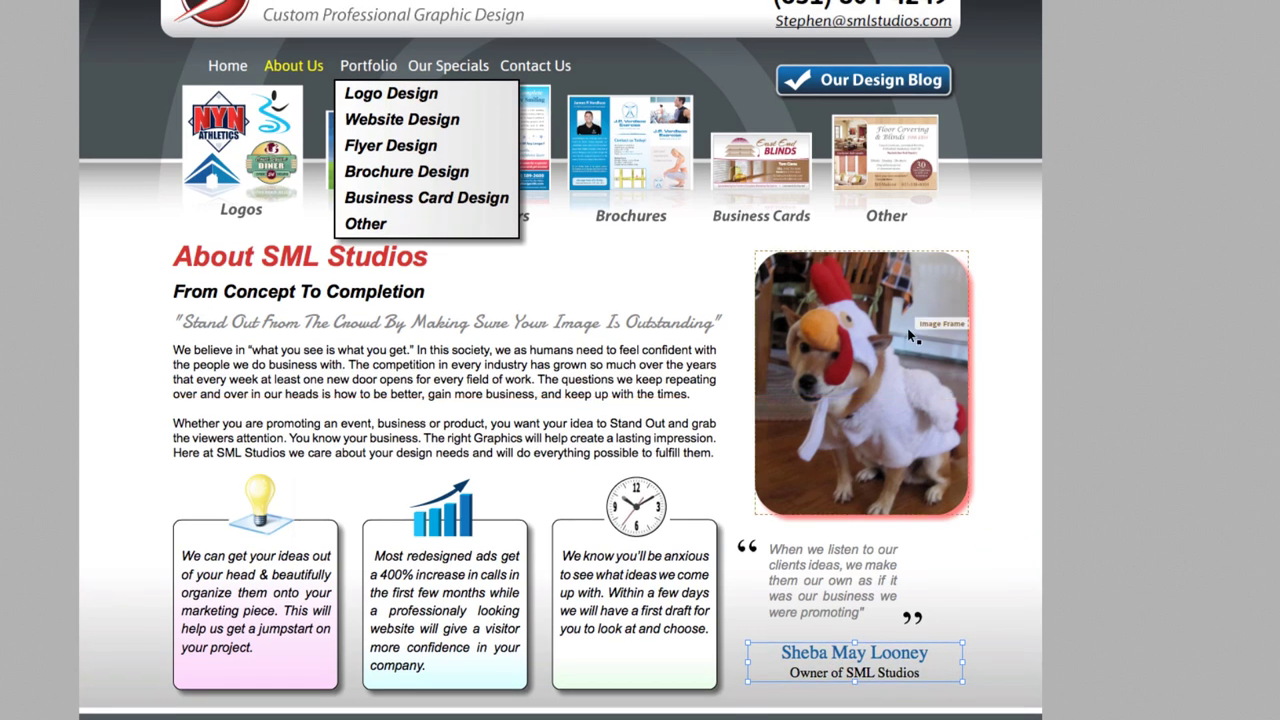